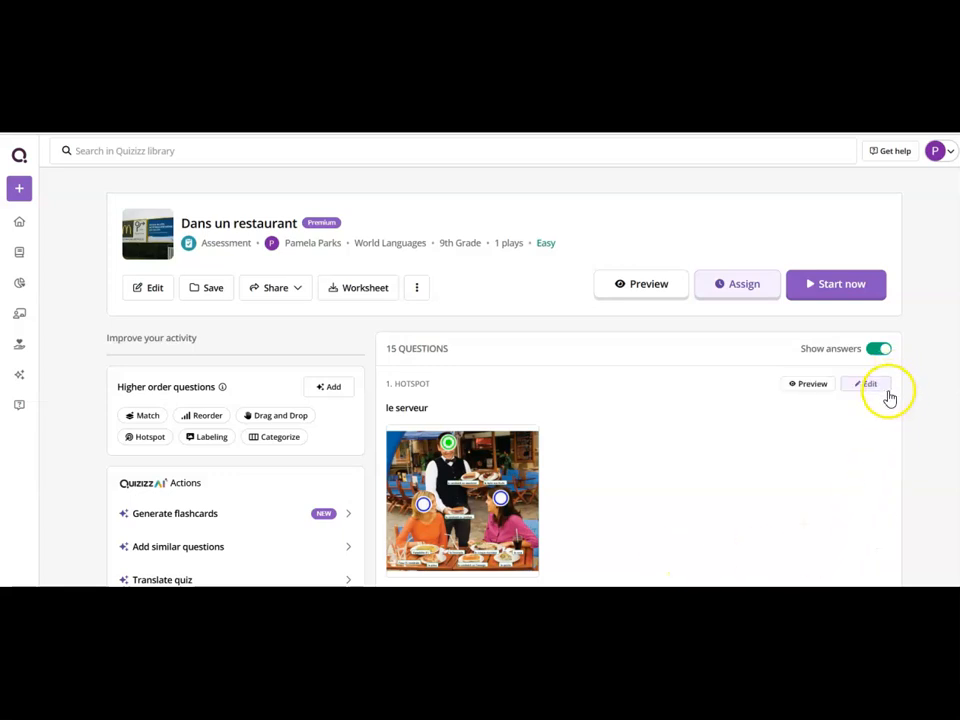
Step: Start a live Classic Mode session of the "Dans un restaurant" quiz with its pre-selected session settings
{"action": "left_click", "coordinate": [842, 293]}
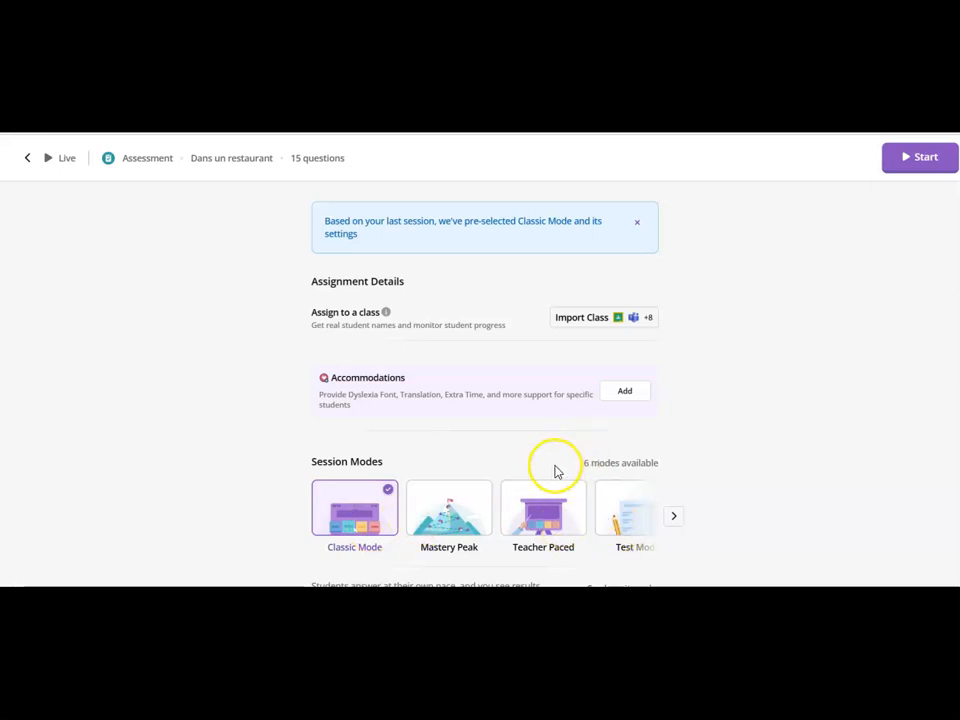
{"action": "scroll", "coordinate": [547, 474], "scroll_direction": "down", "scroll_amount": 1}
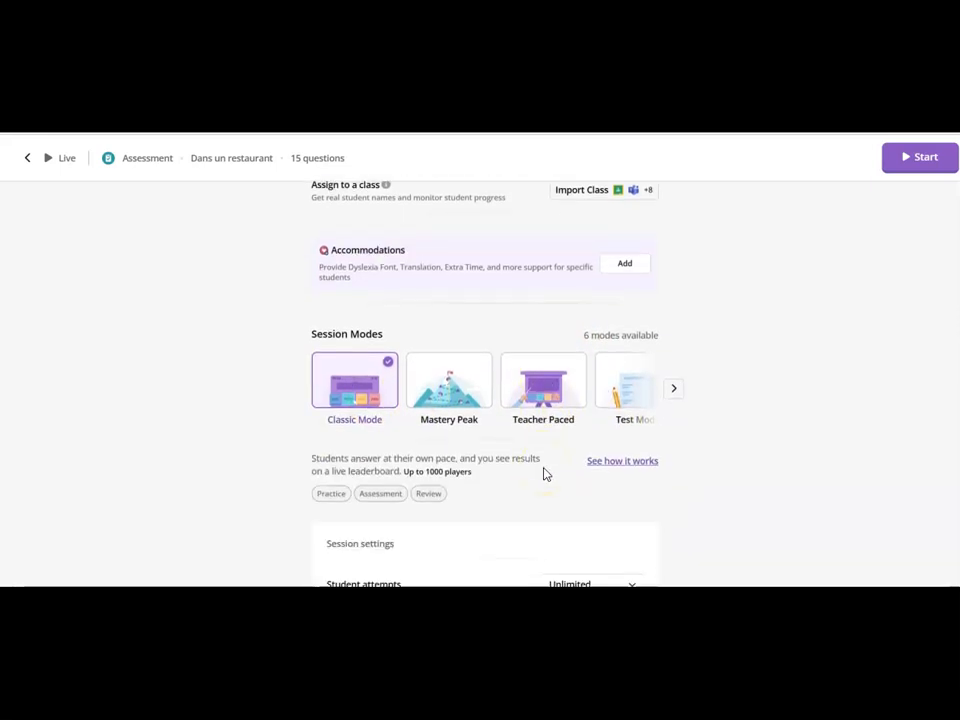
{"action": "scroll", "coordinate": [547, 474], "scroll_direction": "down", "scroll_amount": 1}
{"action": "scroll", "coordinate": [547, 474], "scroll_direction": "down", "scroll_amount": 1}
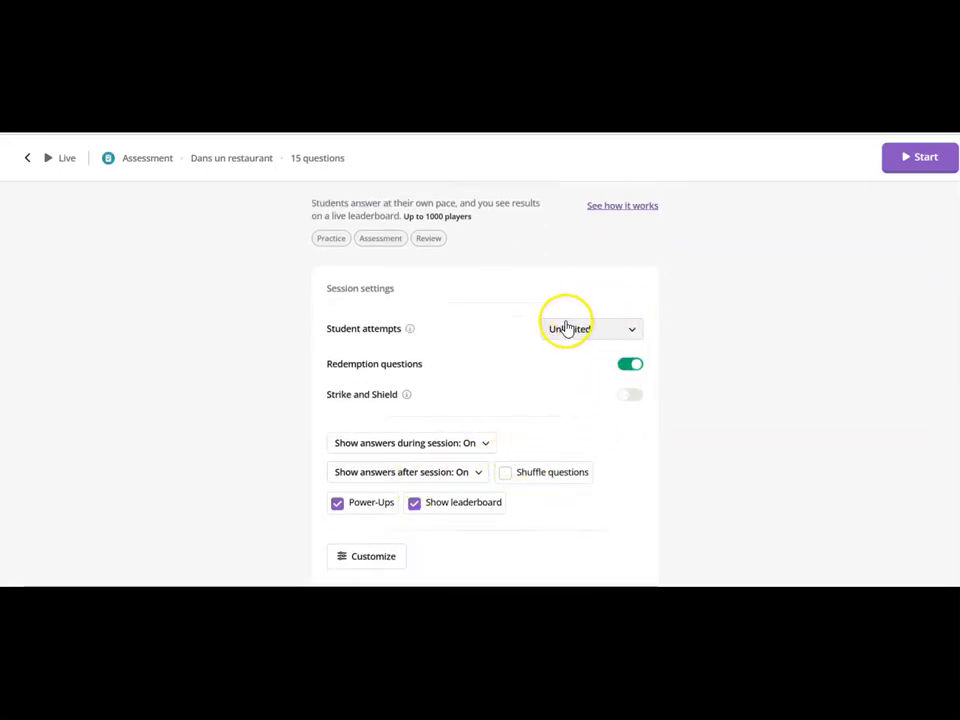
{"action": "scroll", "coordinate": [540, 388], "scroll_direction": "down", "scroll_amount": 1}
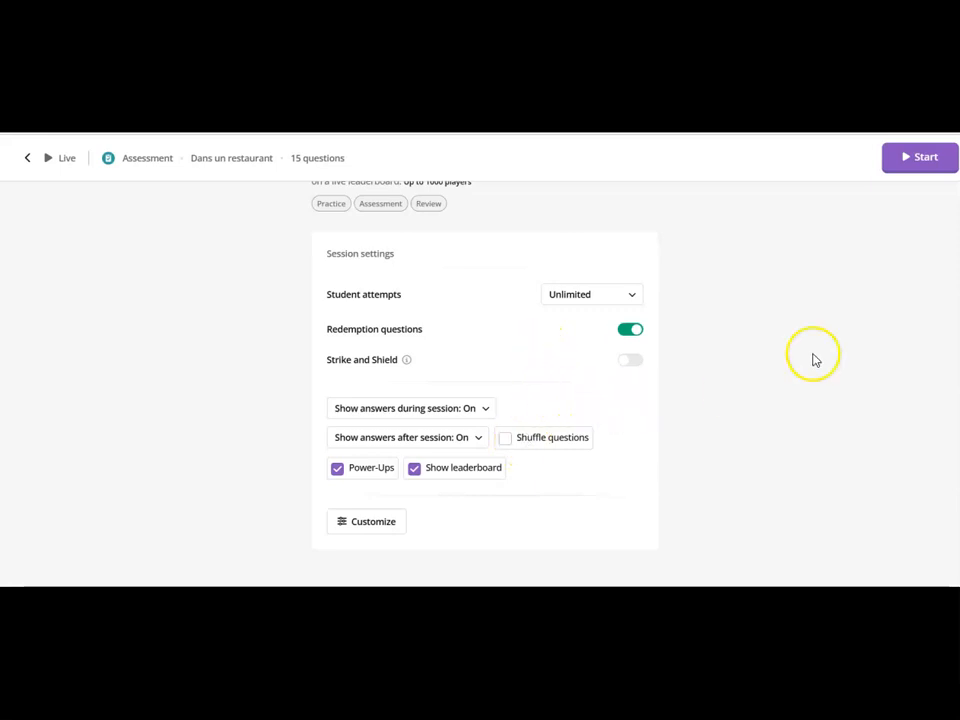
{"action": "left_click", "coordinate": [937, 172]}
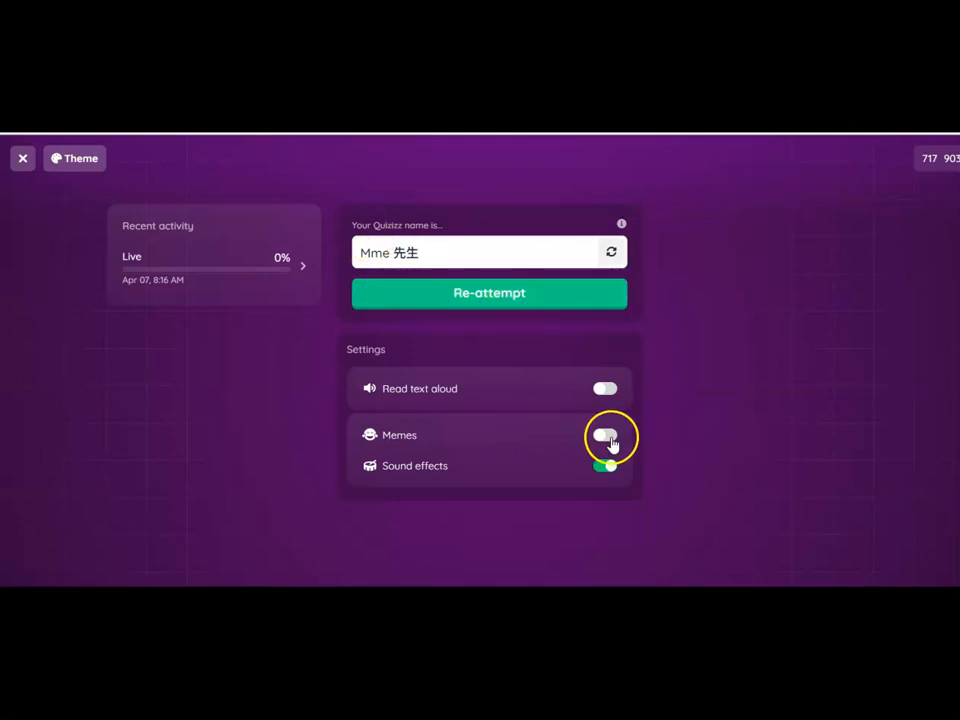
Step: Switch memes on and back off in the player settings, and begin a re-attempt of the quiz
{"action": "left_click", "coordinate": [608, 438]}
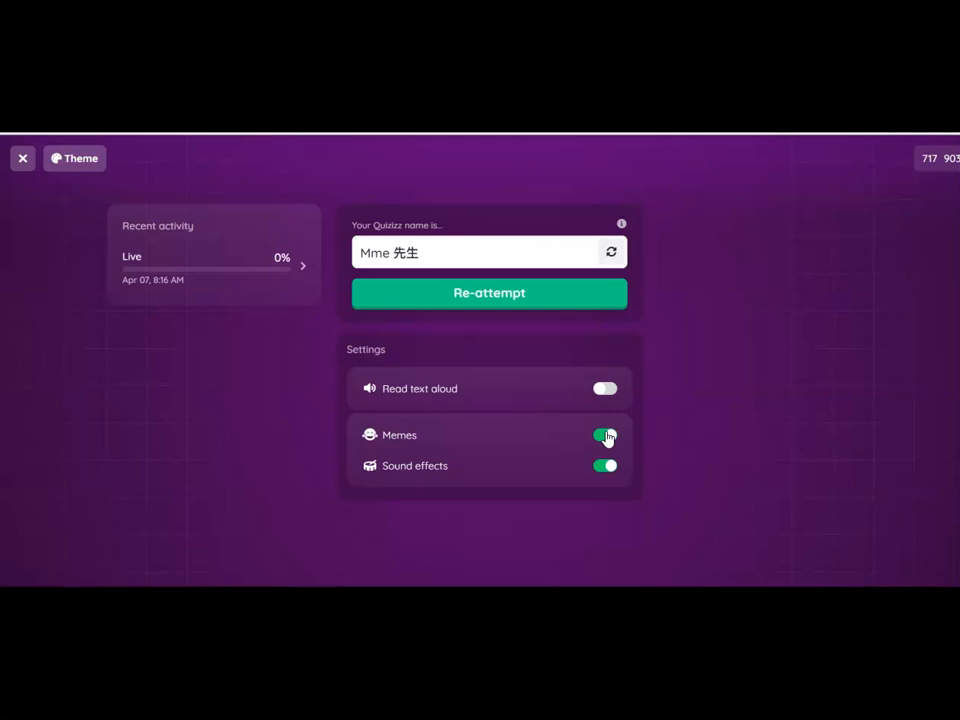
{"action": "left_click", "coordinate": [605, 436]}
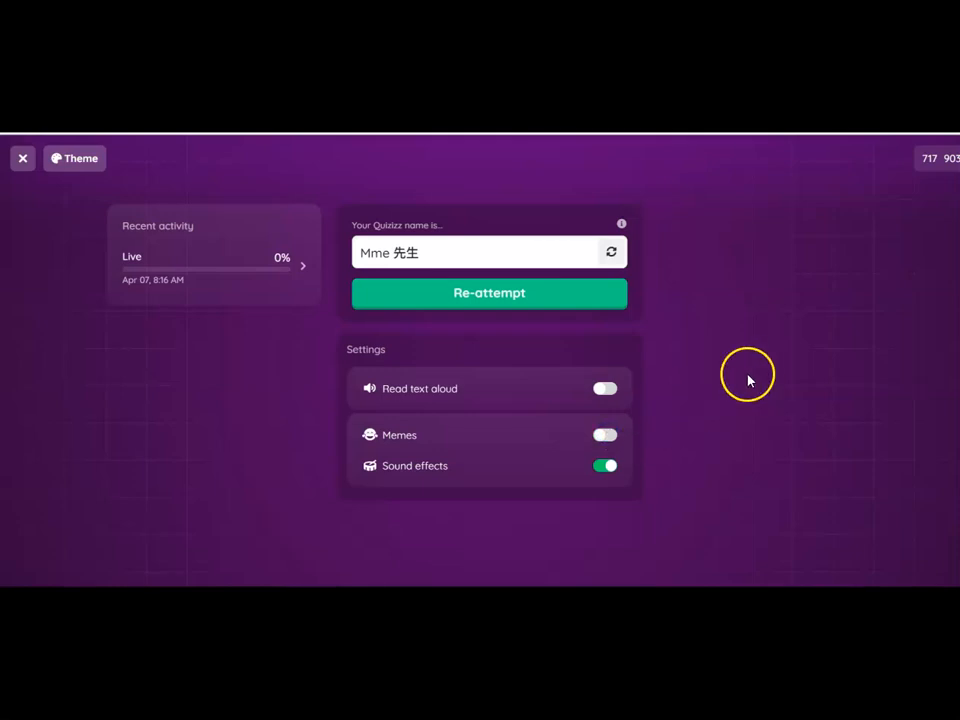
{"action": "left_click", "coordinate": [510, 294]}
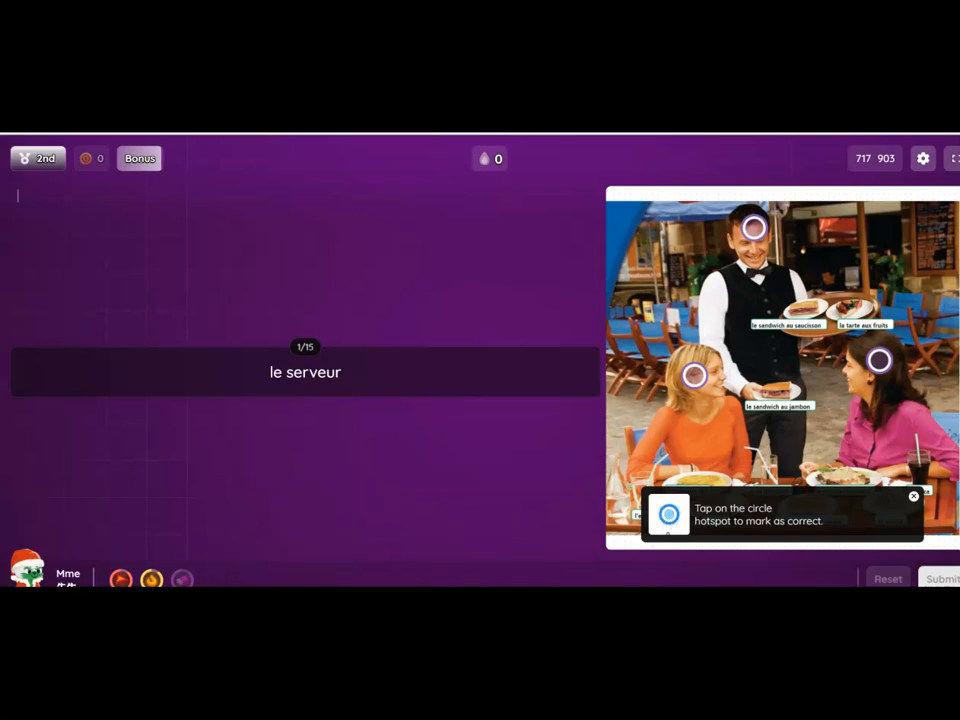
Step: Lower the computer's sound volume to about 21 in the system quick settings and return to the quiz
{"action": "key", "text": "super+a"}
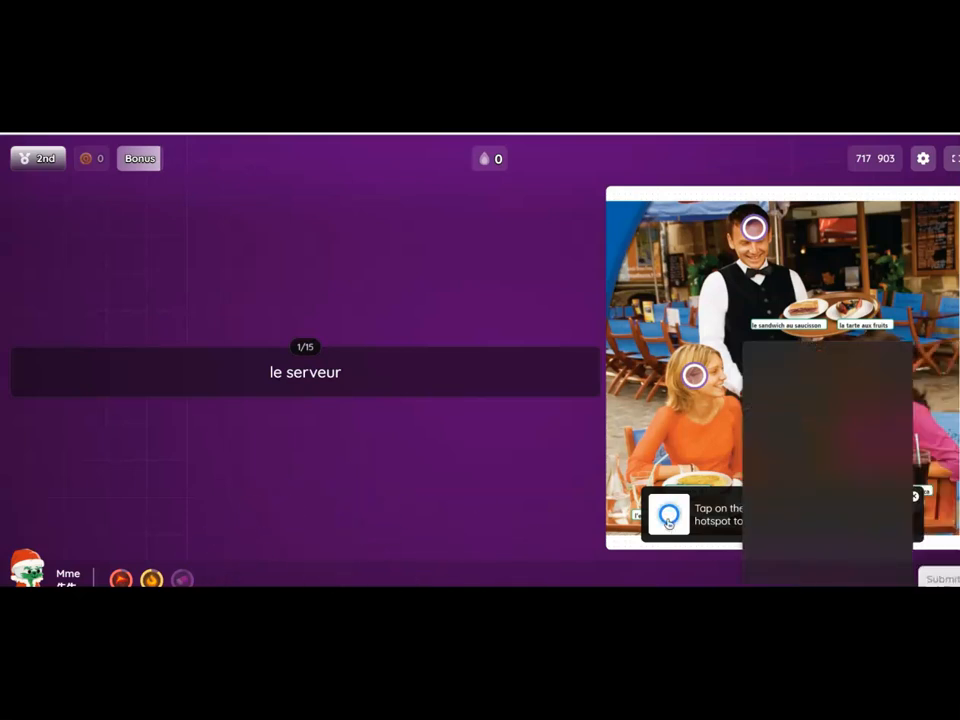
{"action": "left_click_drag", "start_coordinate": [900, 536], "coordinate": [819, 536]}
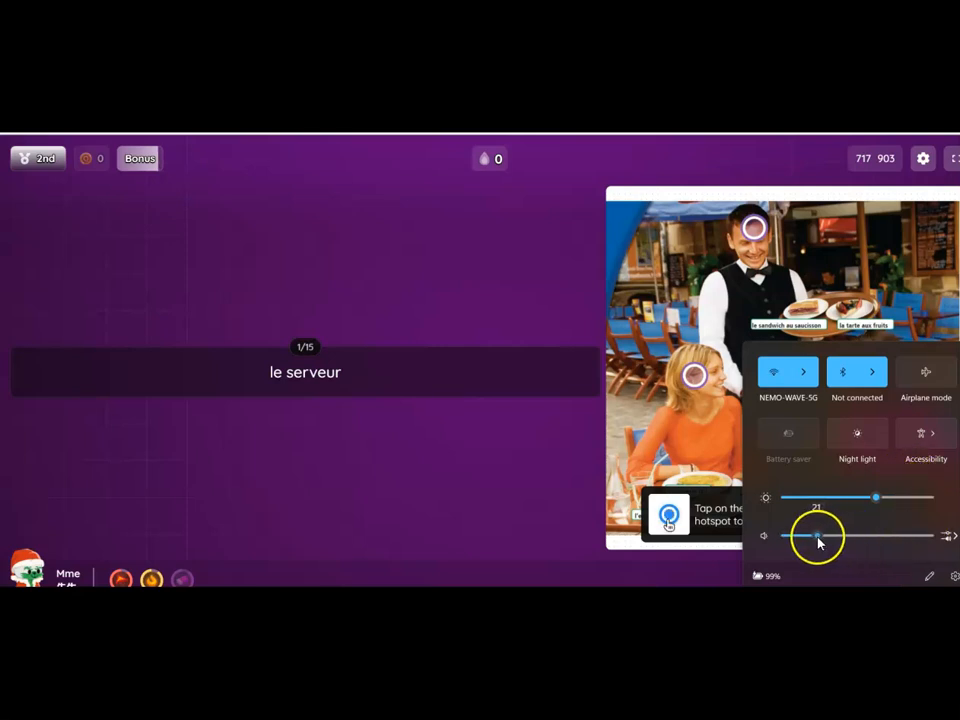
{"action": "left_click", "coordinate": [316, 474]}
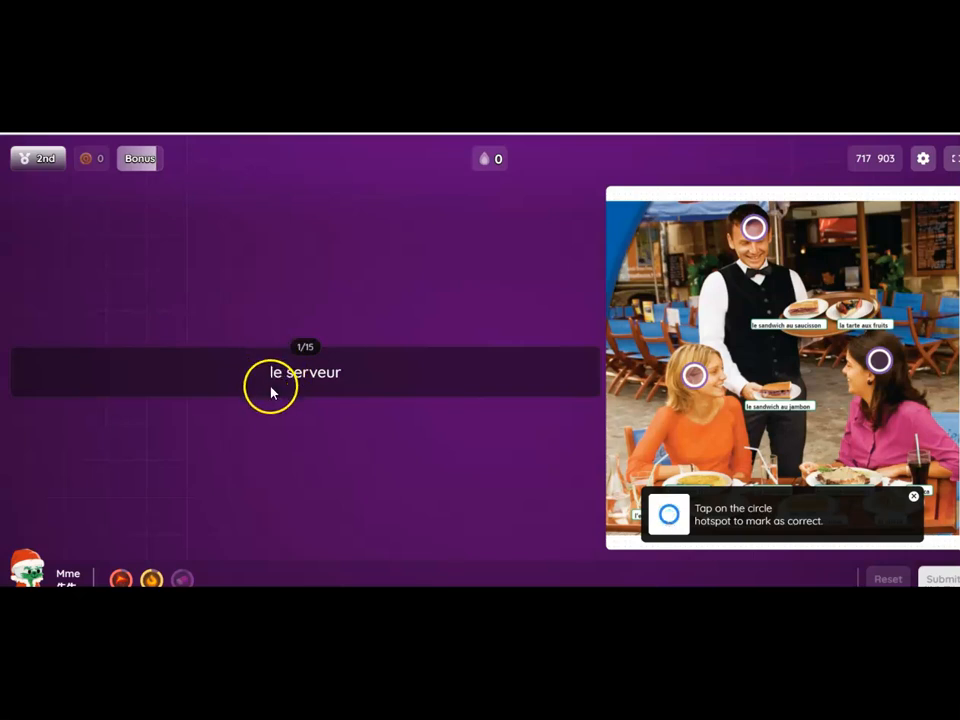
Step: Answer both hotspot questions, marking the waiter for "le serveur" and the two seated women for "la cliente"
{"action": "left_click", "coordinate": [754, 228]}
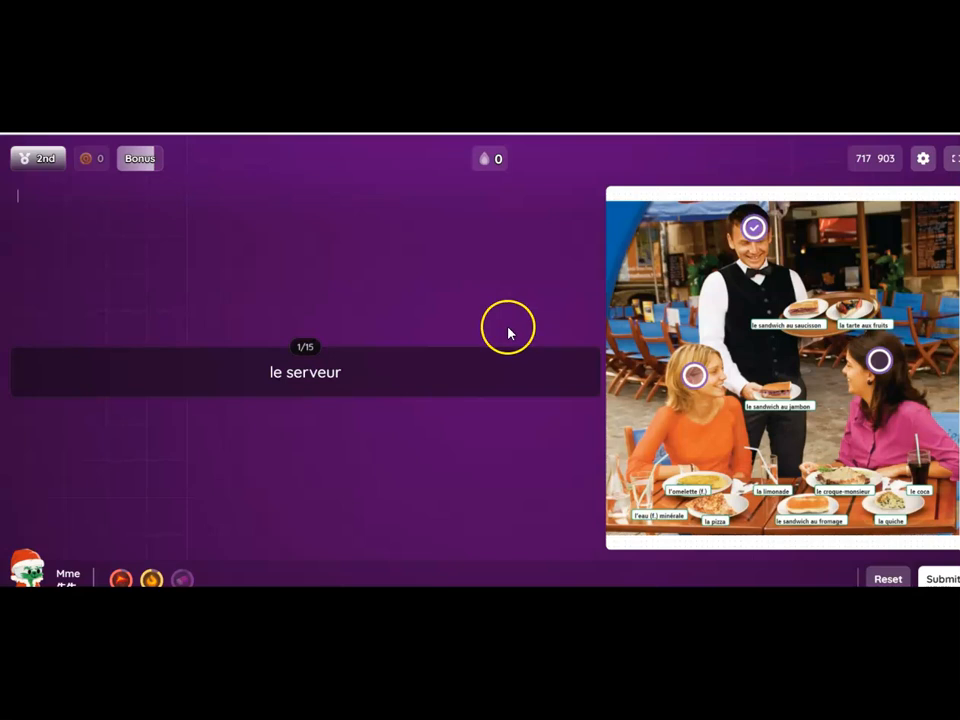
{"action": "left_click", "coordinate": [940, 578]}
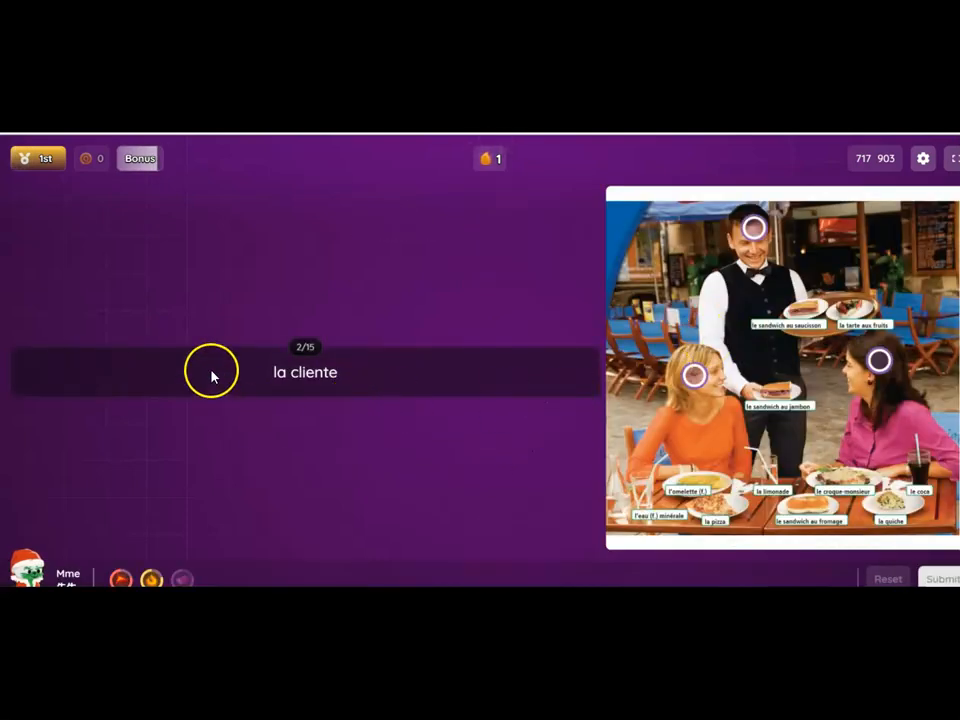
{"action": "left_click", "coordinate": [693, 378]}
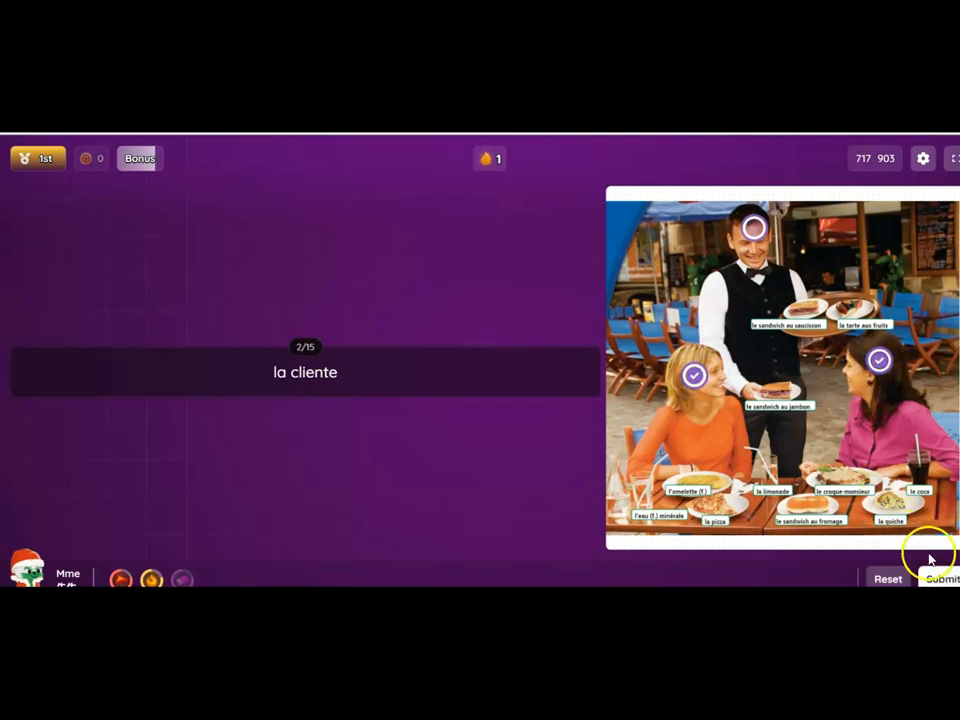
{"action": "left_click", "coordinate": [942, 580]}
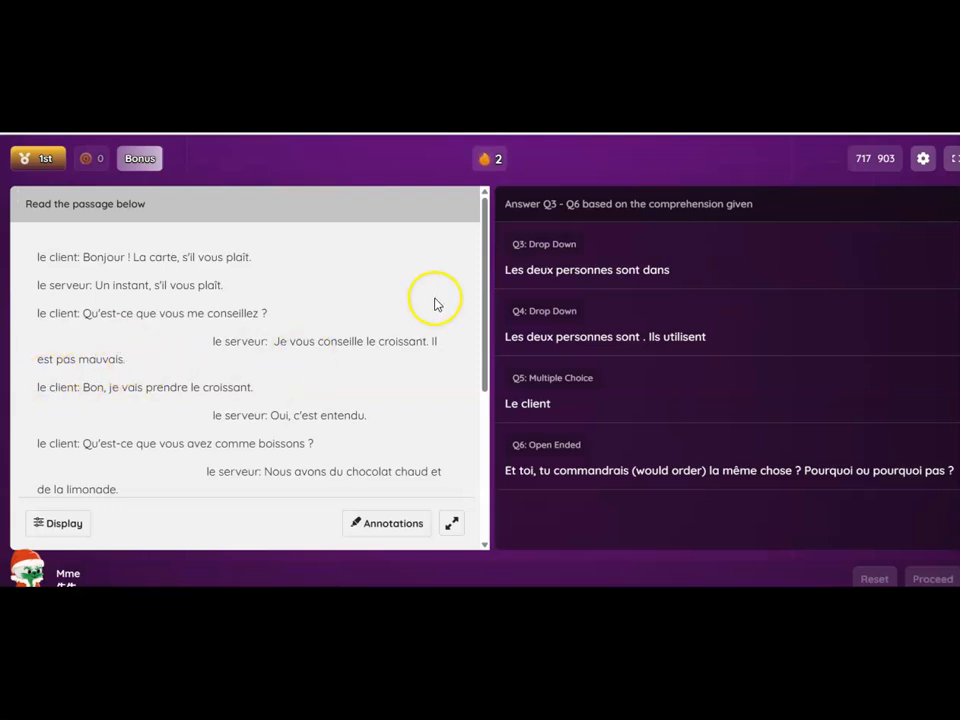
Step: Complete question 3 of the reading passage, "Les deux personnes sont dans", with "un restaurant" and submit it
{"action": "mouse_move", "coordinate": [481, 250]}
{"action": "left_mouse_down"}
{"action": "mouse_move", "coordinate": [469, 377]}
{"action": "mouse_move", "coordinate": [477, 236]}
{"action": "left_mouse_up"}
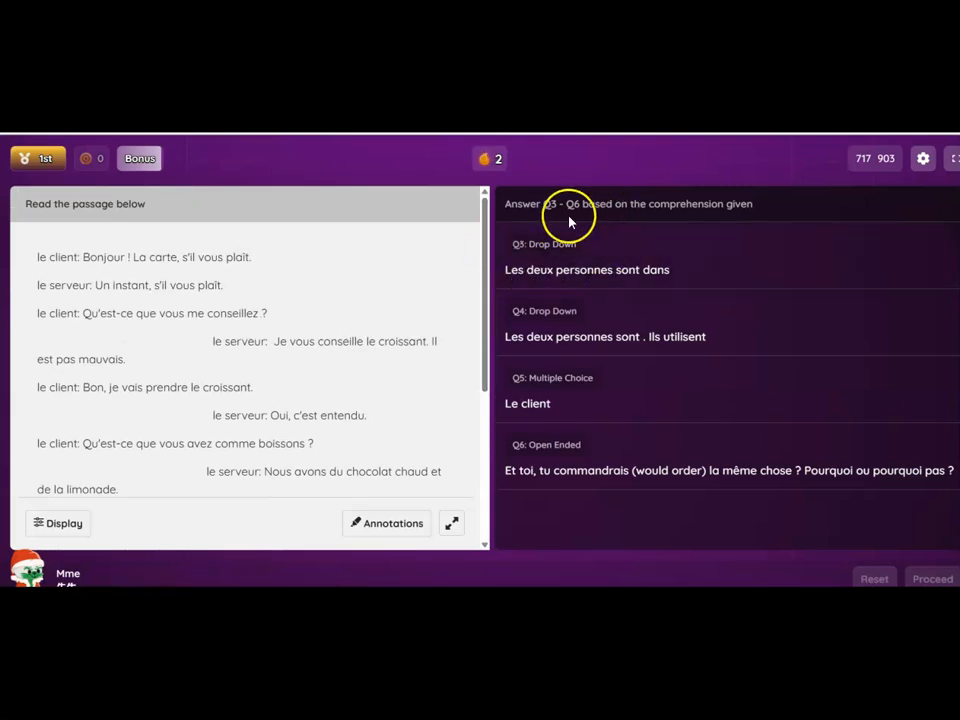
{"action": "left_click", "coordinate": [560, 277]}
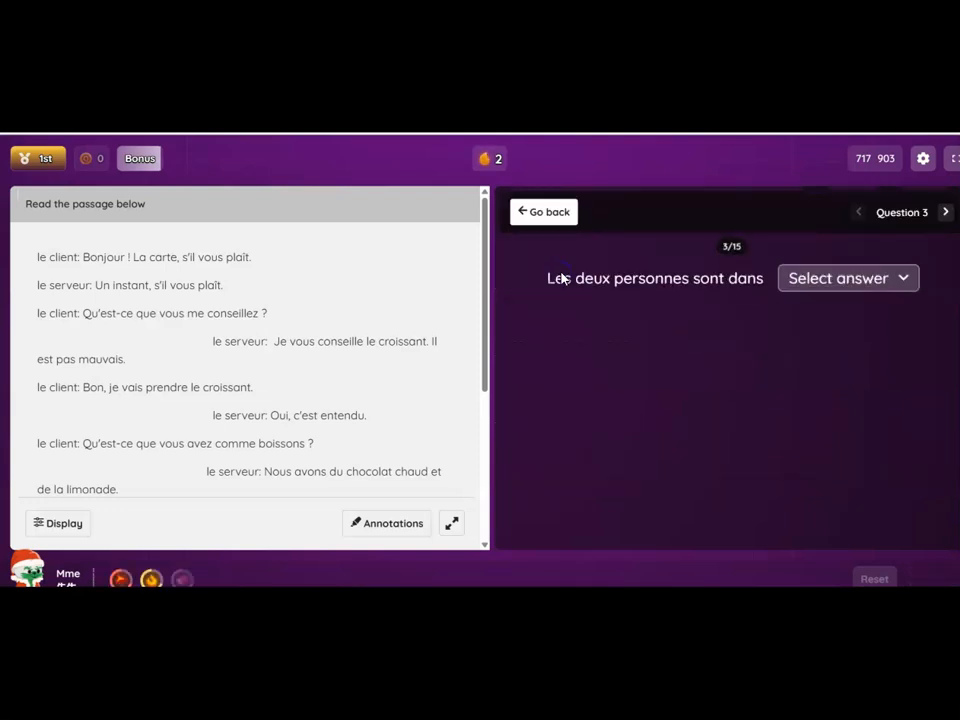
{"action": "left_click", "coordinate": [909, 390]}
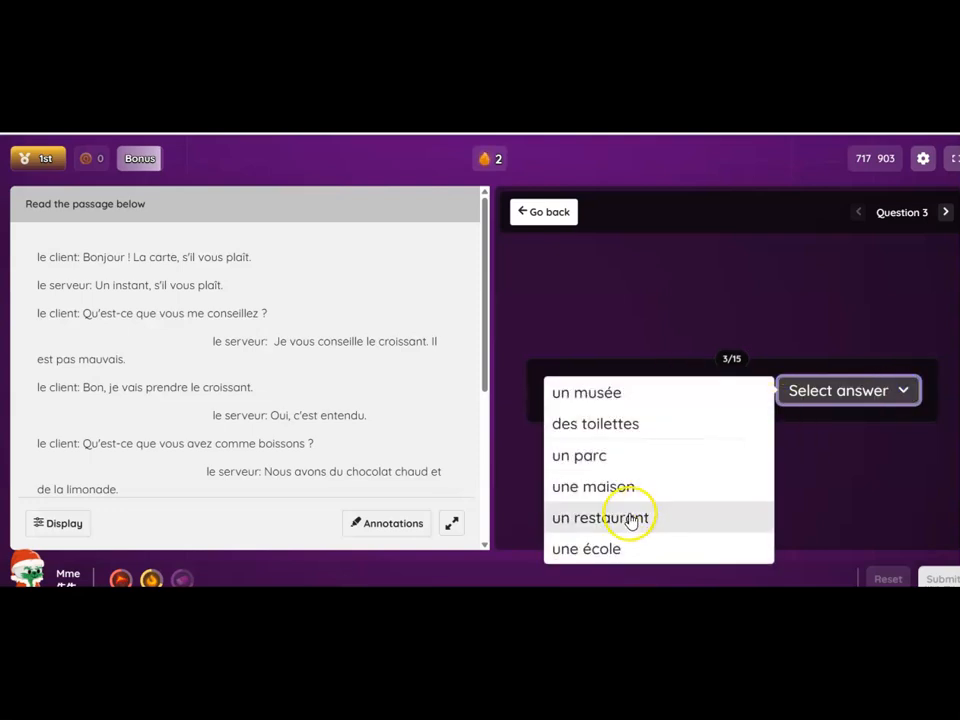
{"action": "left_click", "coordinate": [630, 519]}
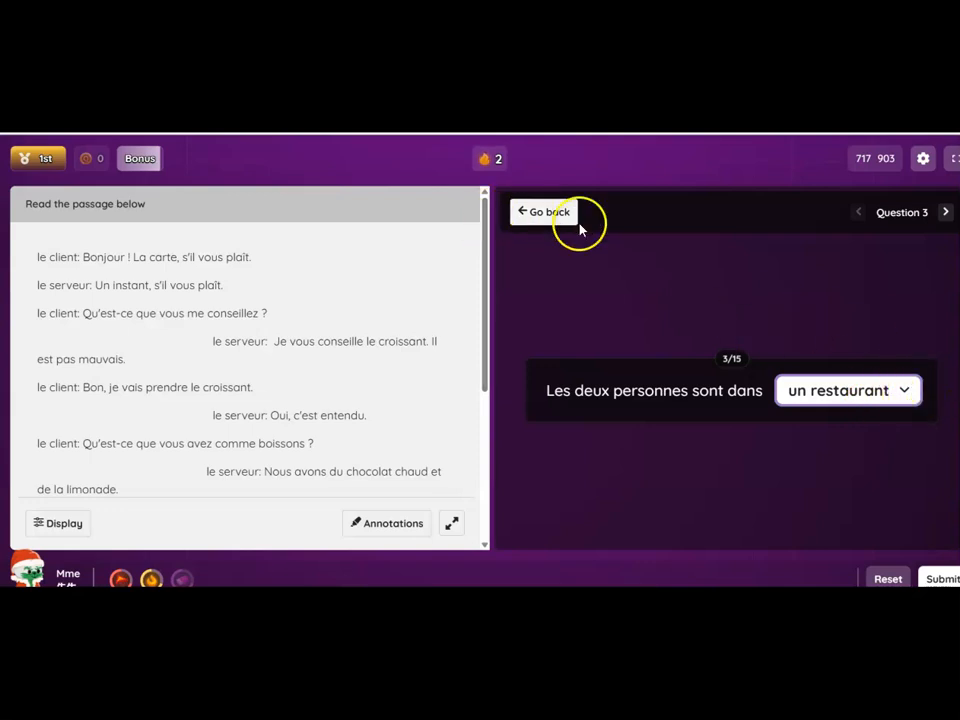
{"action": "left_click", "coordinate": [937, 579]}
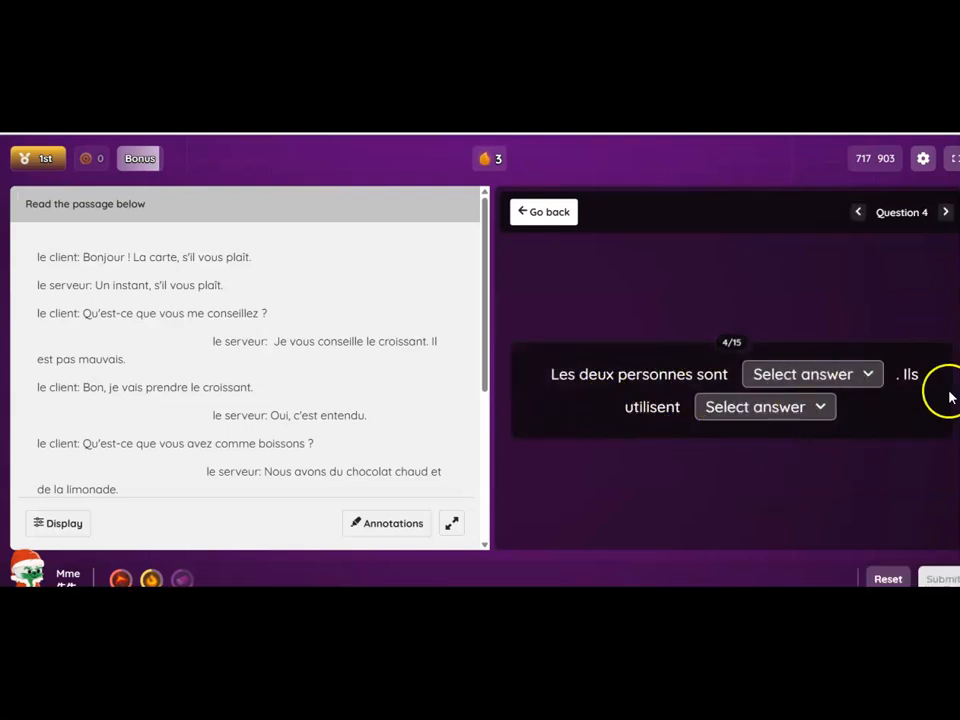
Step: Fill the two blanks of question 4 with "polis" and "vous" and submit the answer
{"action": "left_click", "coordinate": [872, 376]}
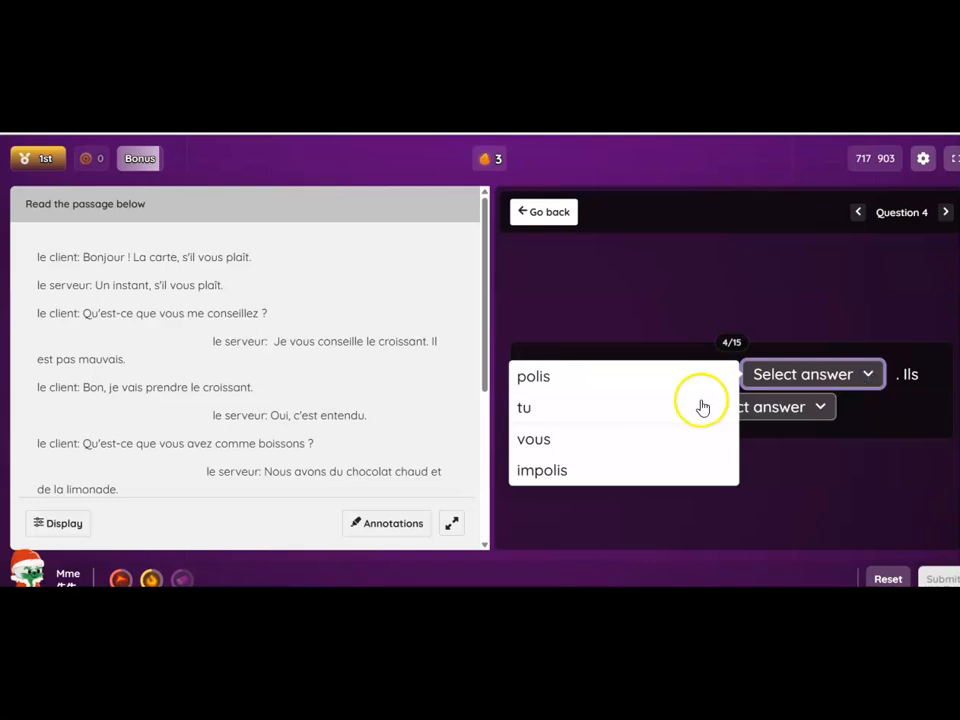
{"action": "left_click", "coordinate": [533, 378]}
{"action": "left_click", "coordinate": [786, 418]}
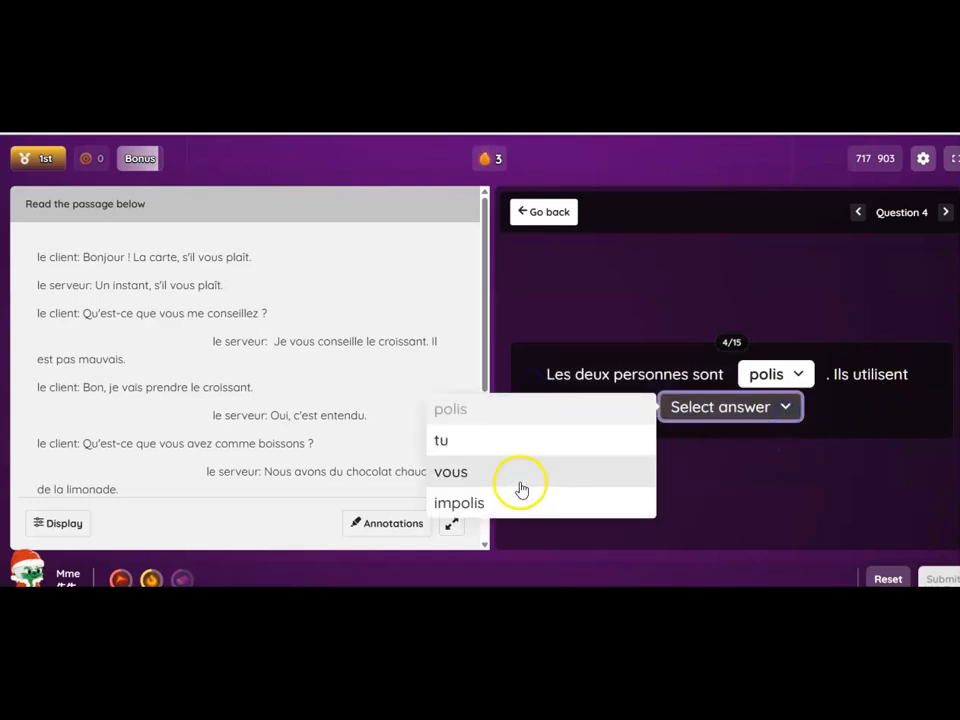
{"action": "left_click", "coordinate": [519, 480]}
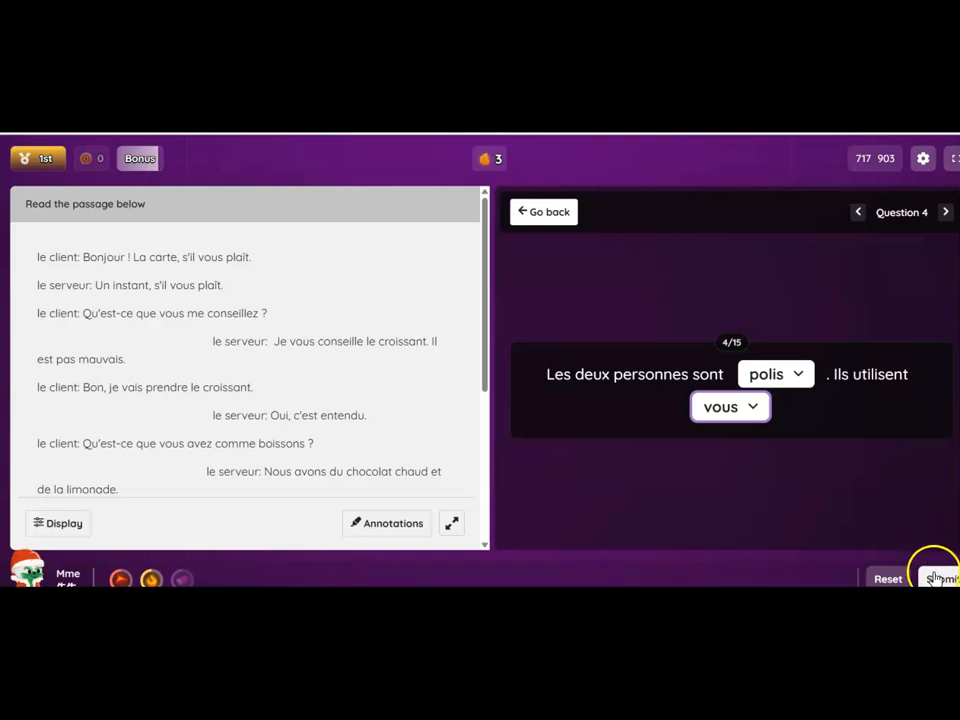
{"action": "left_click", "coordinate": [936, 575]}
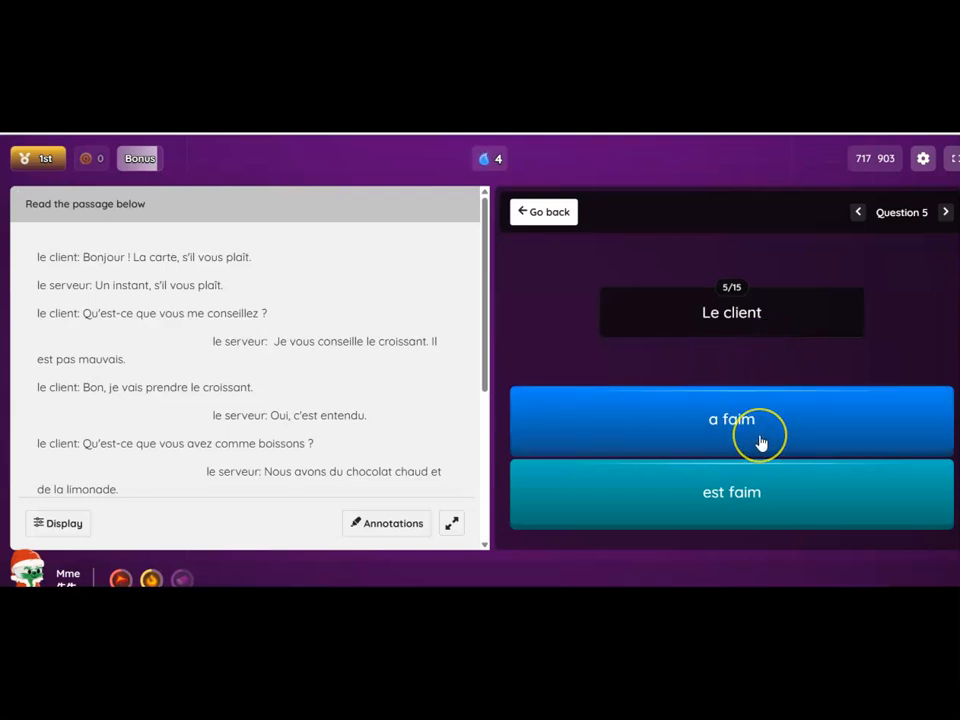
Step: Answer question 5 with "a faim", submit "ojogjogj^zo" as the open-ended response to question 6, and proceed past the passage
{"action": "left_click", "coordinate": [763, 492]}
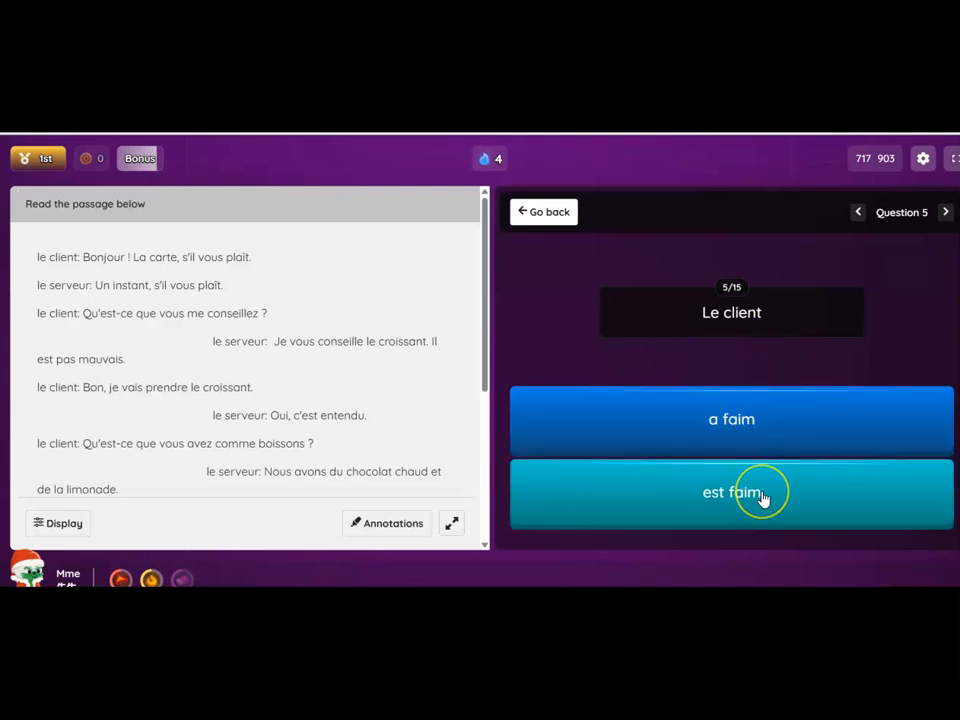
{"action": "left_click", "coordinate": [775, 424]}
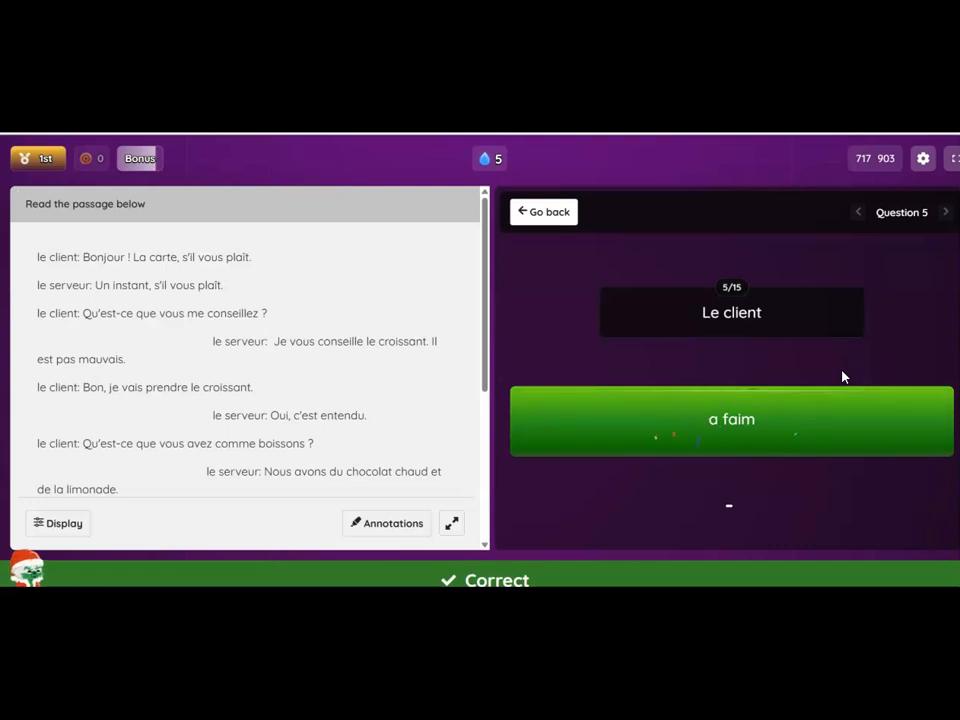
{"action": "left_click", "coordinate": [740, 388]}
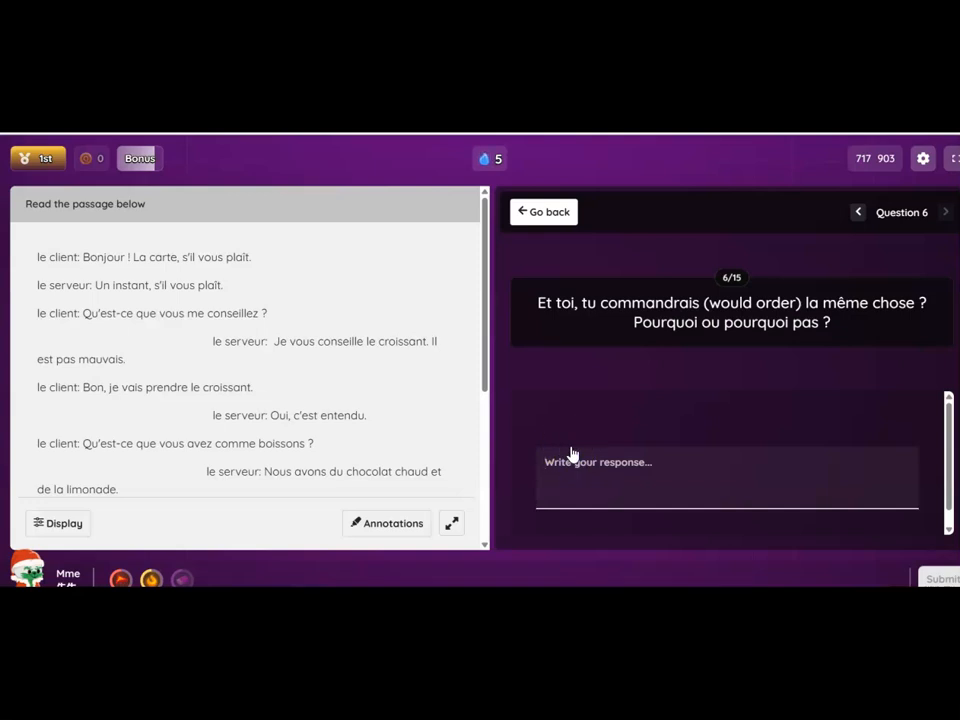
{"action": "type", "text": "ojogjogj^zo"}
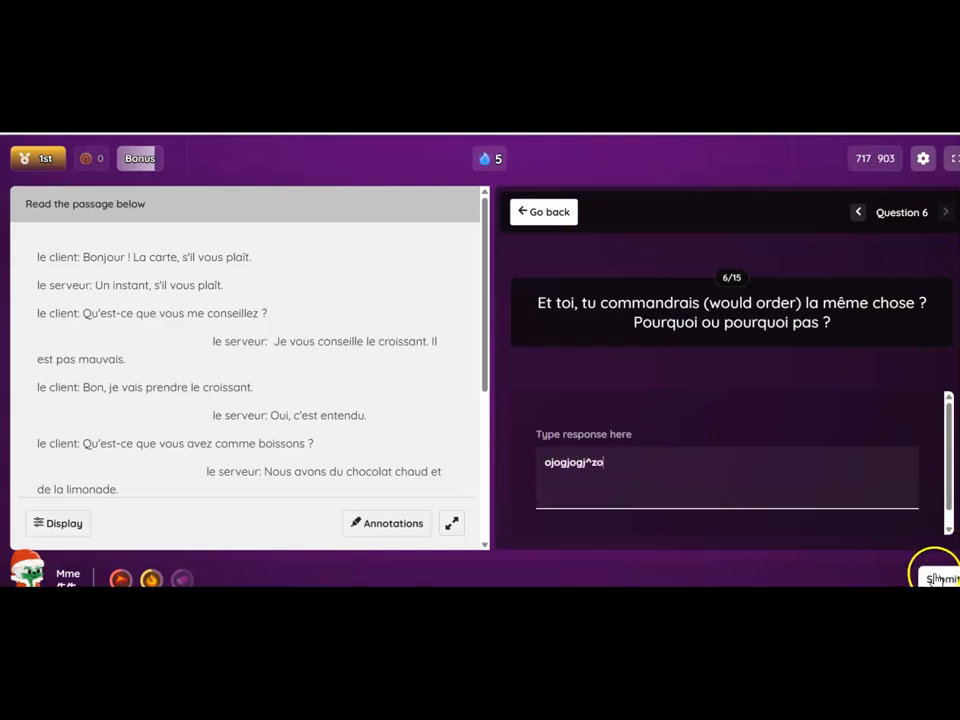
{"action": "left_click", "coordinate": [935, 578]}
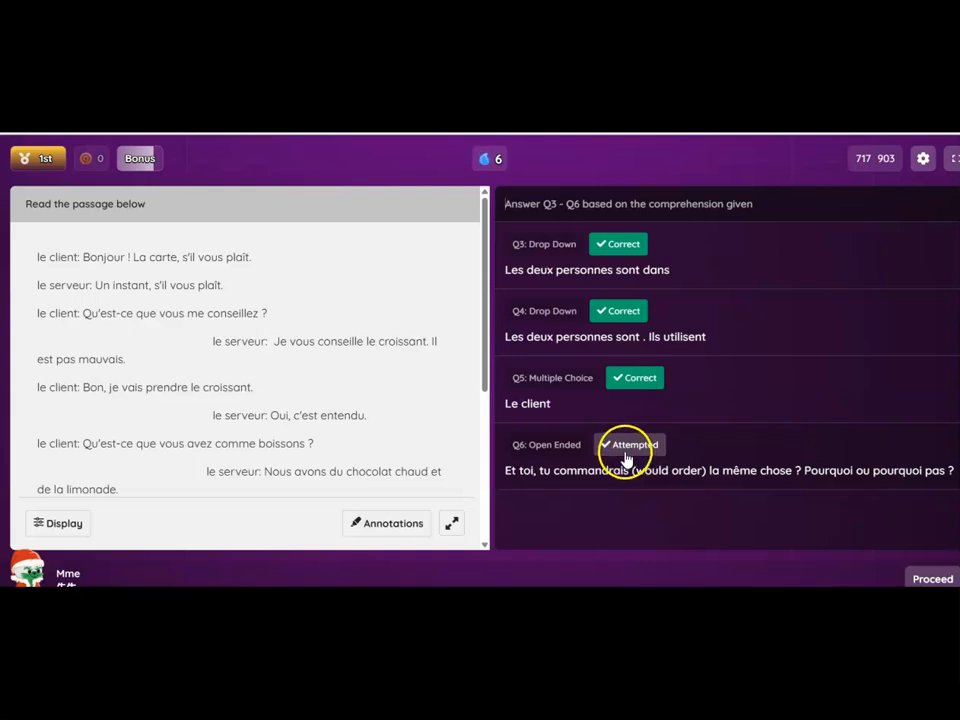
{"action": "left_click", "coordinate": [927, 580]}
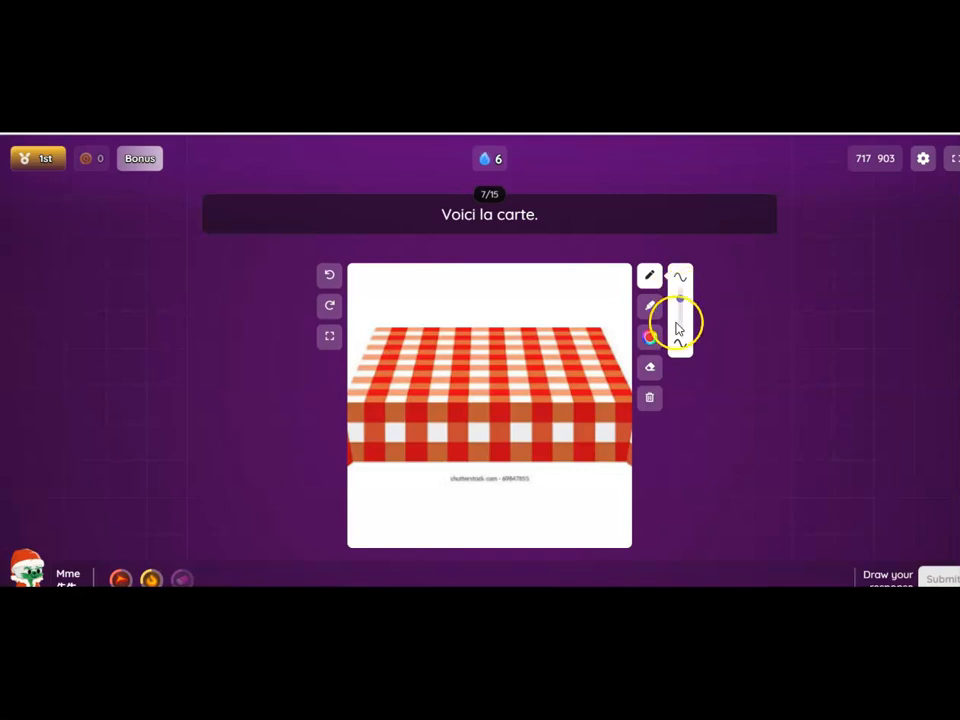
Step: Draw a rough red menu outline with a few text lines over the checkered tablecloth for "Voici la carte." and submit it
{"action": "left_click_drag", "start_coordinate": [389, 292], "coordinate": [408, 369]}
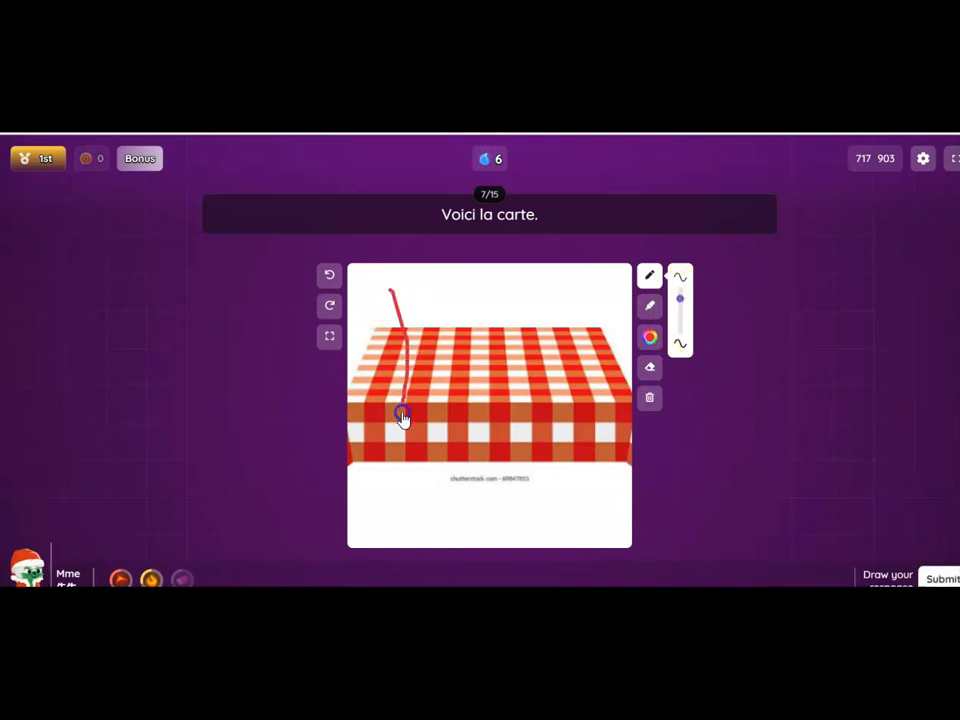
{"action": "left_click_drag", "start_coordinate": [390, 285], "coordinate": [573, 288]}
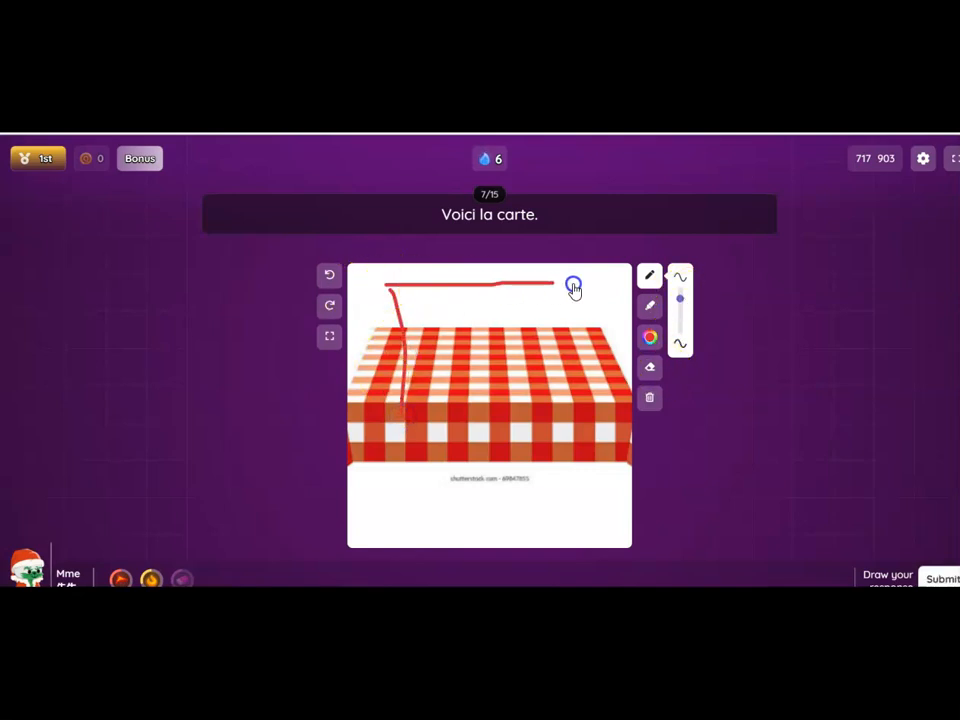
{"action": "left_click_drag", "start_coordinate": [428, 430], "coordinate": [553, 431]}
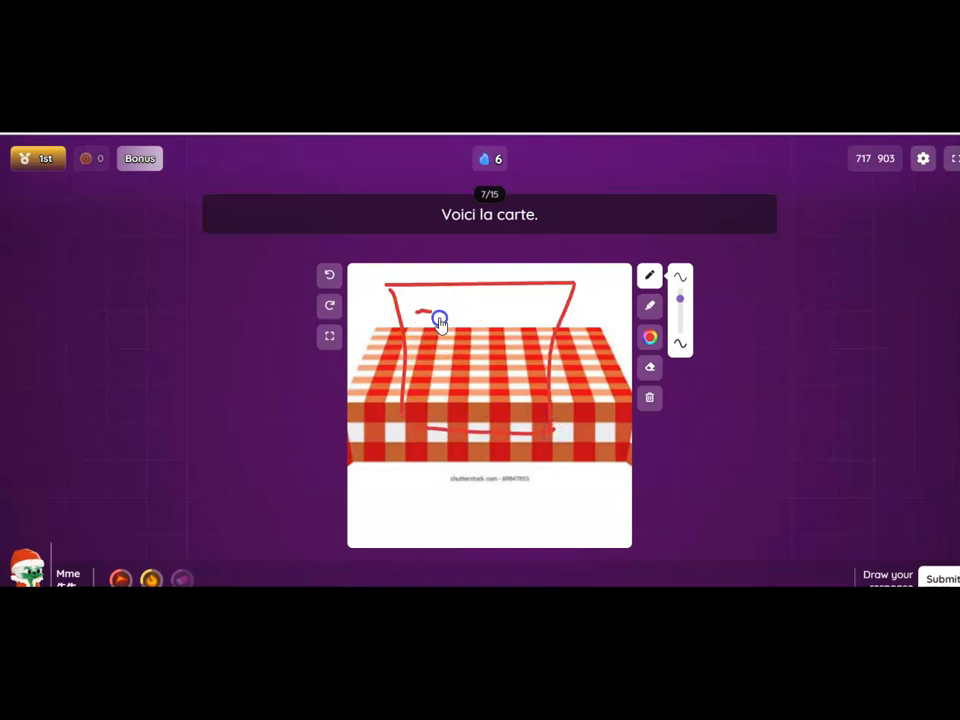
{"action": "left_click_drag", "start_coordinate": [543, 313], "coordinate": [543, 310]}
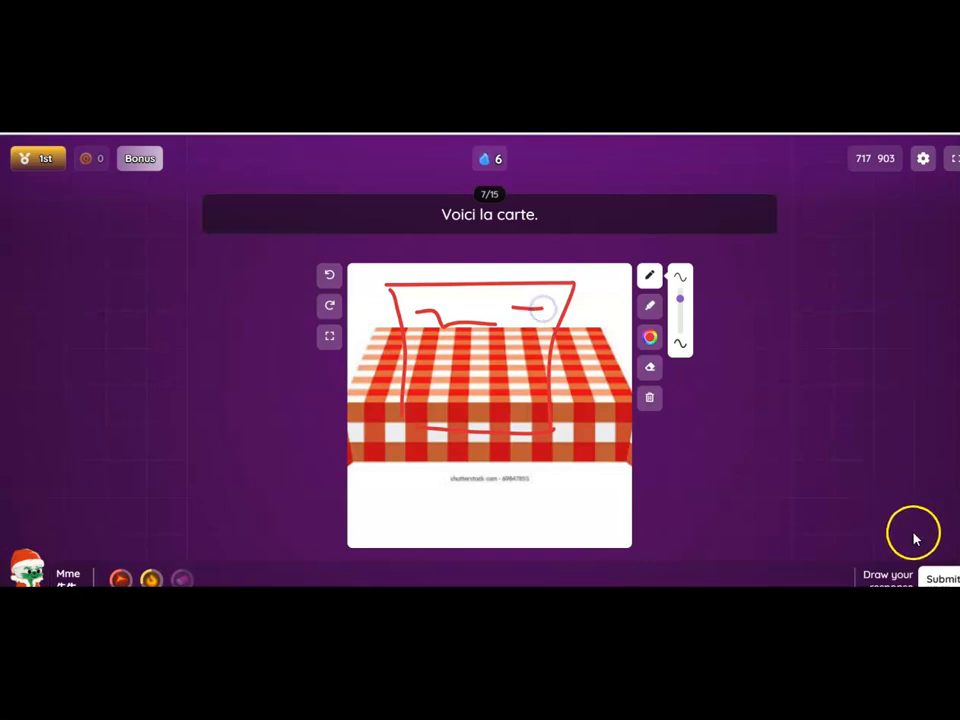
{"action": "left_click", "coordinate": [941, 578]}
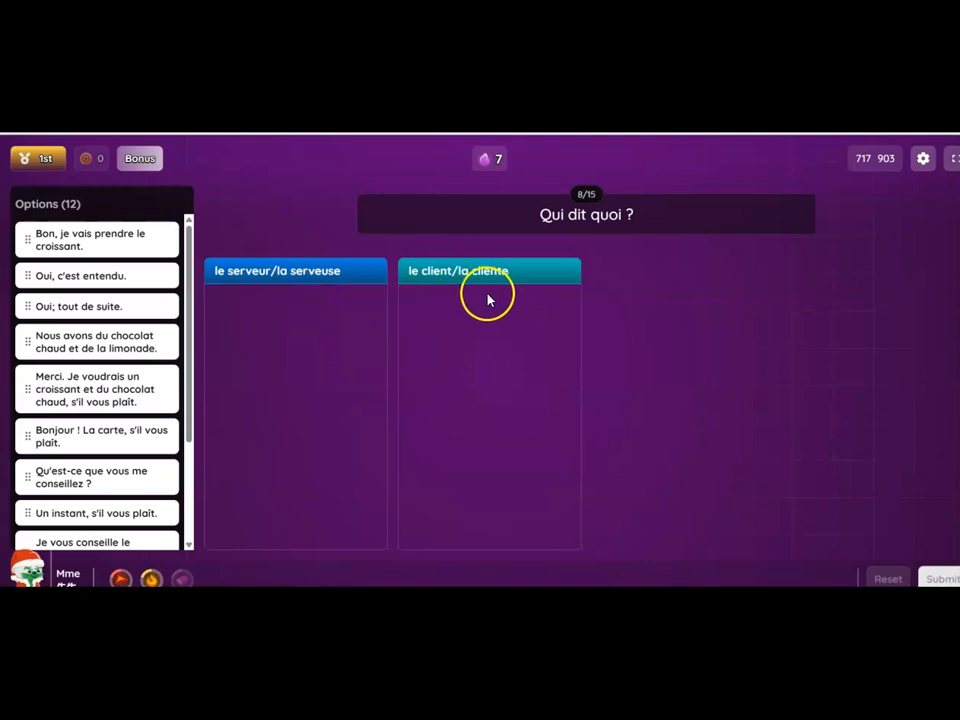
Step: Assign "Oui, c'est entendu.", "Oui; tout de suite." and "Nous avons…" to the serveur, and "Bon, je vais…" and "Merci. Je voudrais…" to the client
{"action": "left_click_drag", "start_coordinate": [62, 232], "coordinate": [441, 341]}
{"action": "left_click_drag", "start_coordinate": [156, 240], "coordinate": [295, 345]}
{"action": "left_click_drag", "start_coordinate": [103, 234], "coordinate": [290, 350]}
{"action": "left_click_drag", "start_coordinate": [110, 240], "coordinate": [300, 380]}
{"action": "left_click_drag", "start_coordinate": [97, 252], "coordinate": [489, 390]}
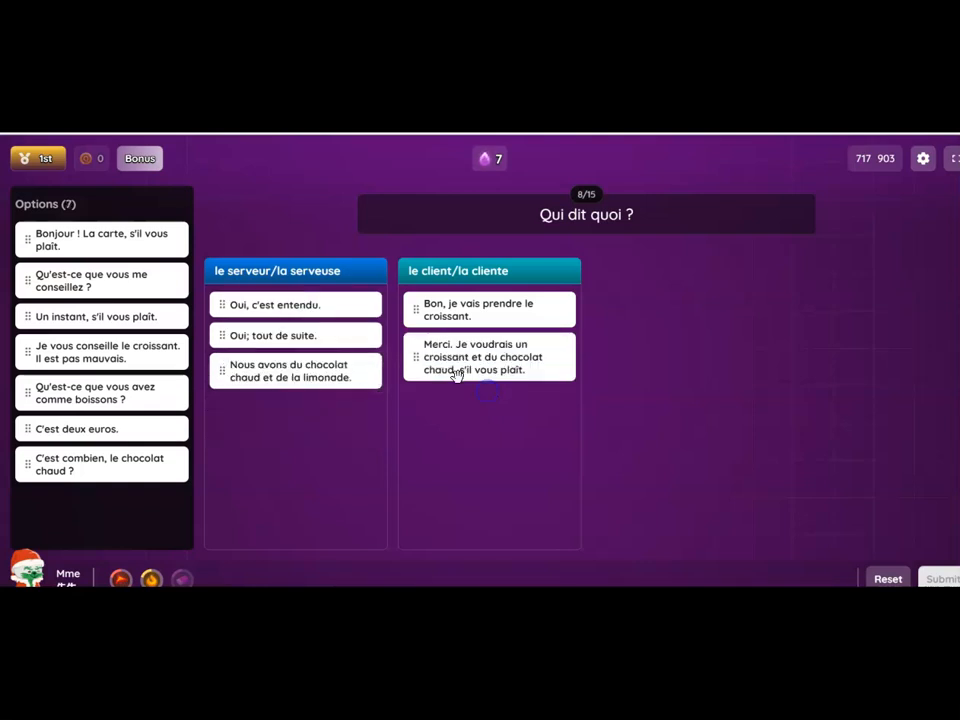
Step: Assign "Un instant…", "Je vous conseille…" and "C'est deux euros." to the serveur, the four remaining customer phrases to the client, and submit the sorting
{"action": "left_click_drag", "start_coordinate": [96, 245], "coordinate": [495, 448]}
{"action": "left_click_drag", "start_coordinate": [77, 244], "coordinate": [483, 473]}
{"action": "left_click_drag", "start_coordinate": [141, 237], "coordinate": [297, 404]}
{"action": "left_click_drag", "start_coordinate": [100, 240], "coordinate": [283, 452]}
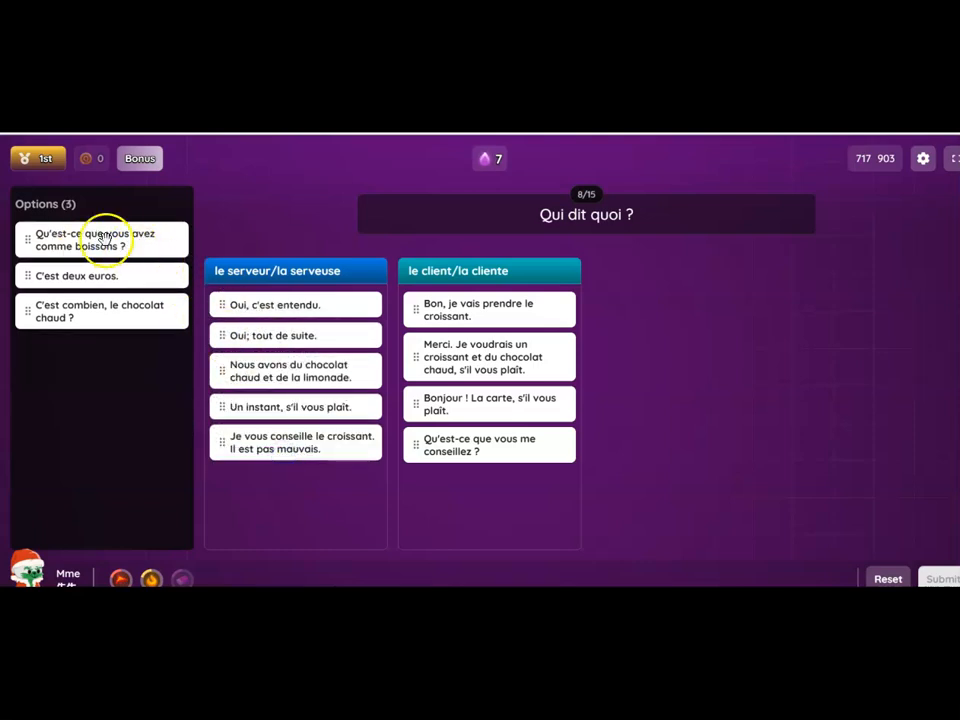
{"action": "left_click_drag", "start_coordinate": [108, 240], "coordinate": [474, 467]}
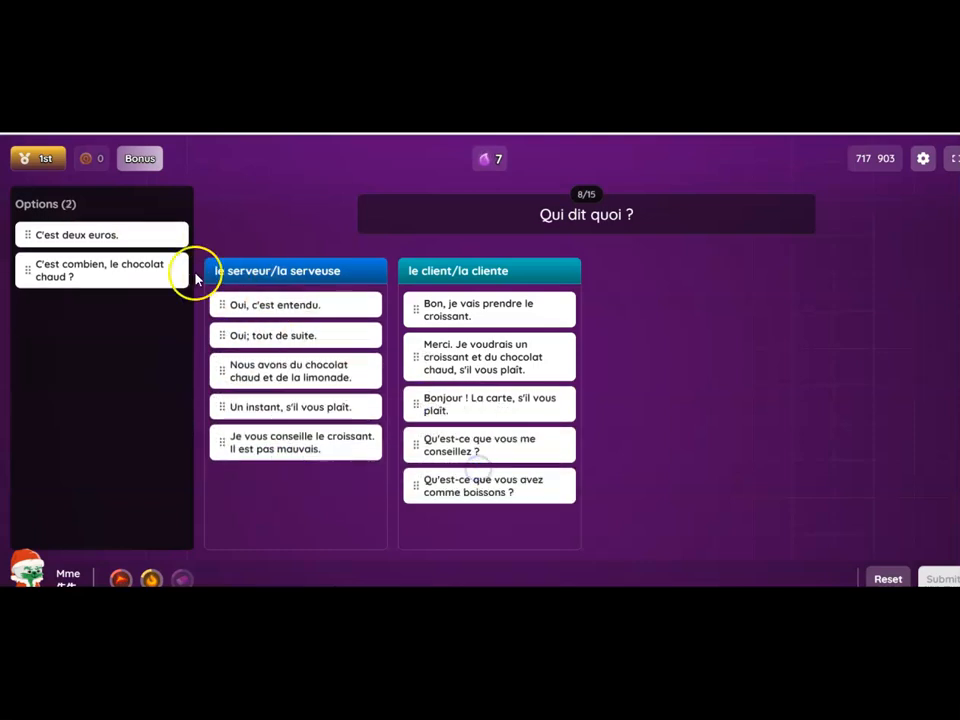
{"action": "left_click_drag", "start_coordinate": [145, 253], "coordinate": [362, 469]}
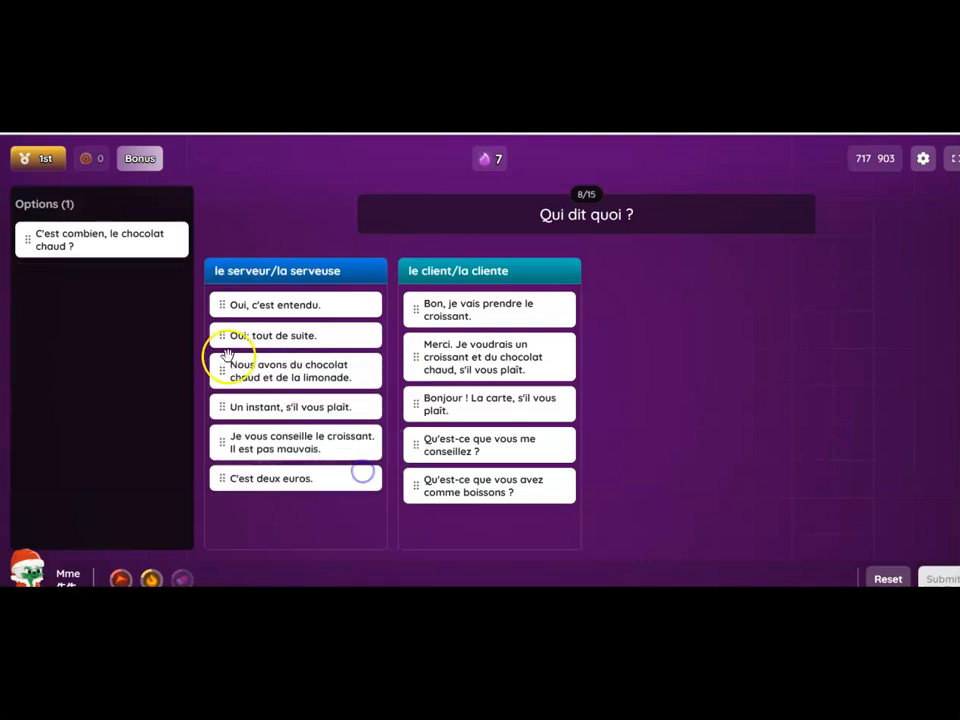
{"action": "left_click_drag", "start_coordinate": [103, 235], "coordinate": [489, 518]}
{"action": "left_click", "coordinate": [945, 579]}
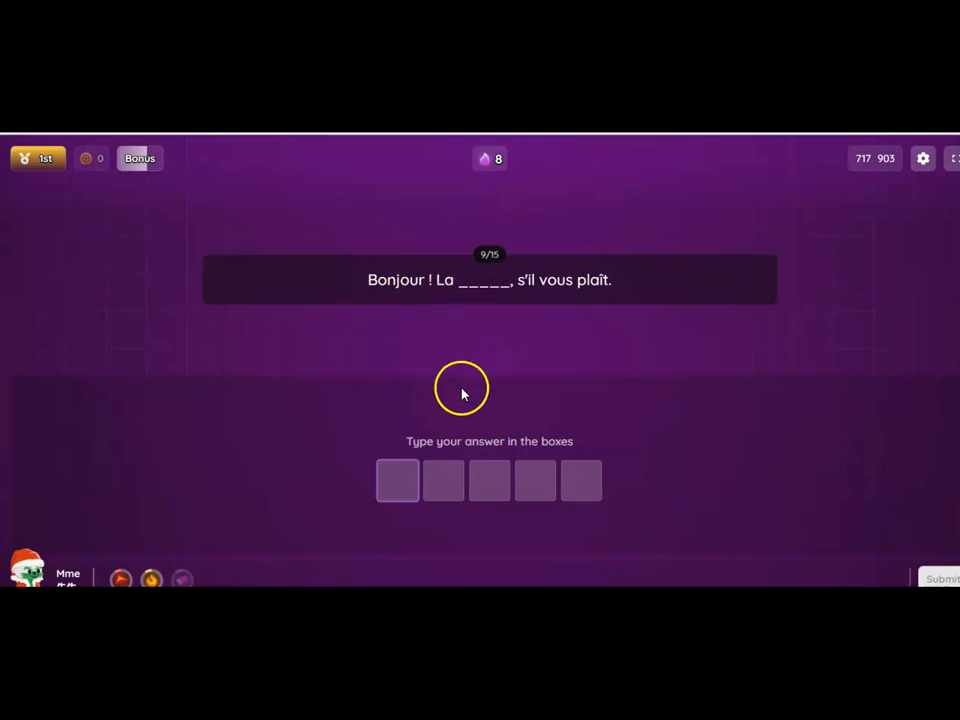
Step: Fill the five letter boxes of "Bonjour ! La _____, s'il vous plaît." with "carte", using the on-screen keyboard for the missing letter, and submit
{"action": "type", "text": "c"}
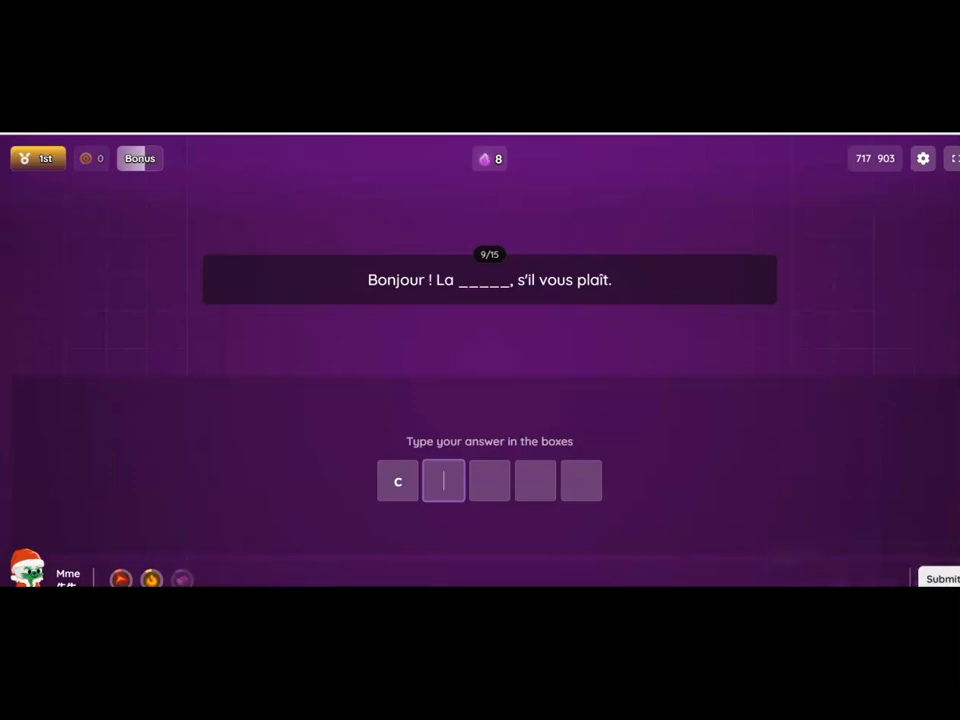
{"action": "key", "text": "ctrl+super+o"}
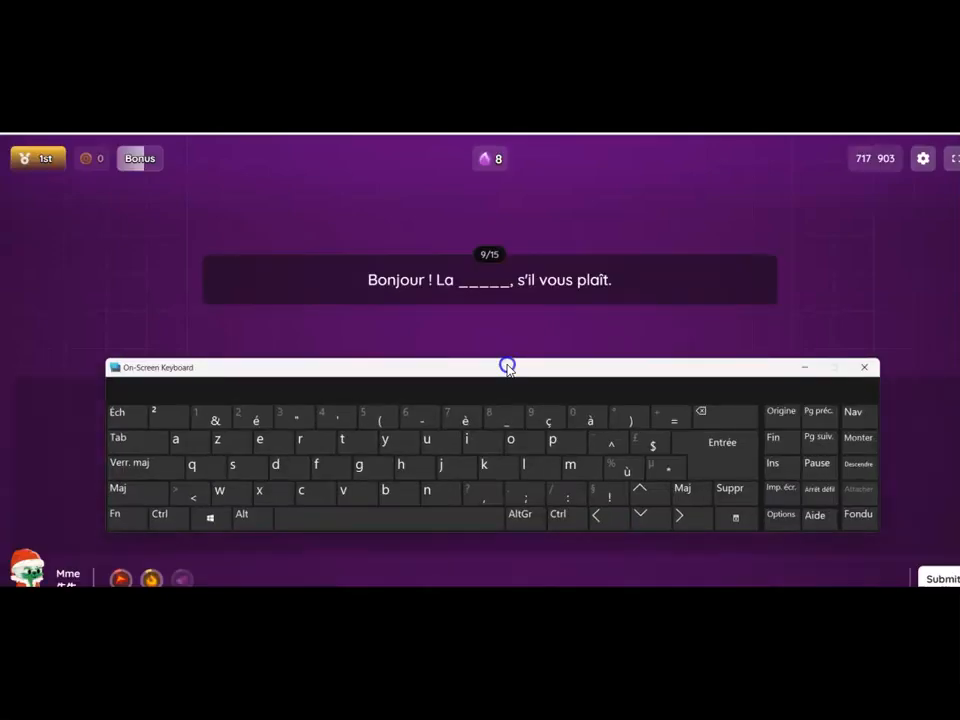
{"action": "left_click_drag", "start_coordinate": [507, 367], "coordinate": [496, 133]}
{"action": "left_click", "coordinate": [181, 213]}
{"action": "type", "text": "rte"}
{"action": "left_click", "coordinate": [795, 137]}
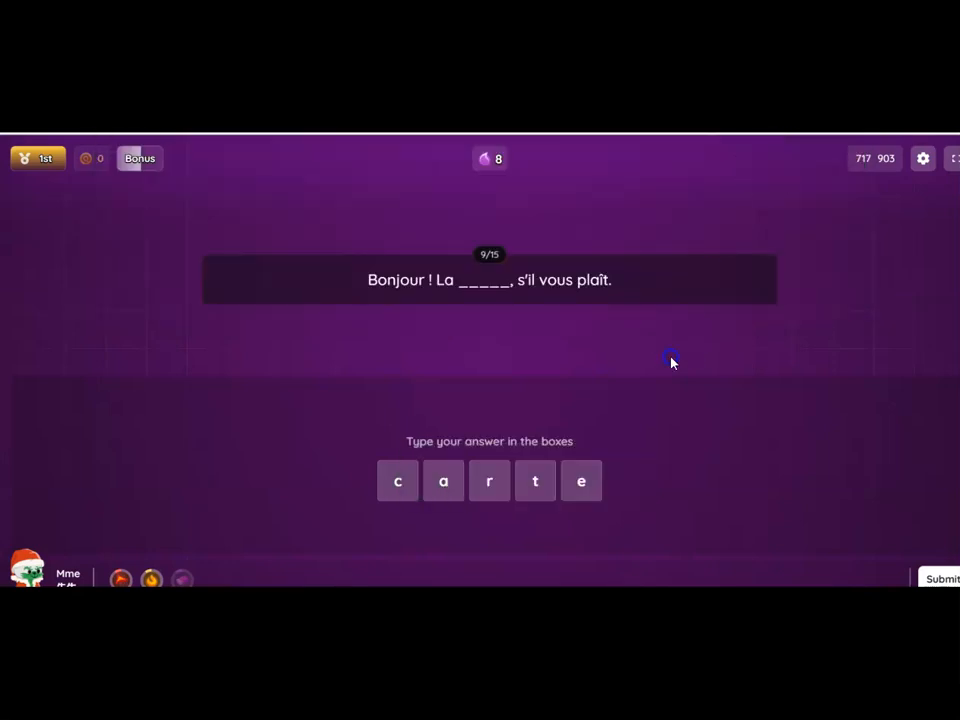
{"action": "left_click", "coordinate": [431, 463]}
{"action": "left_click", "coordinate": [474, 494]}
{"action": "left_click", "coordinate": [390, 487]}
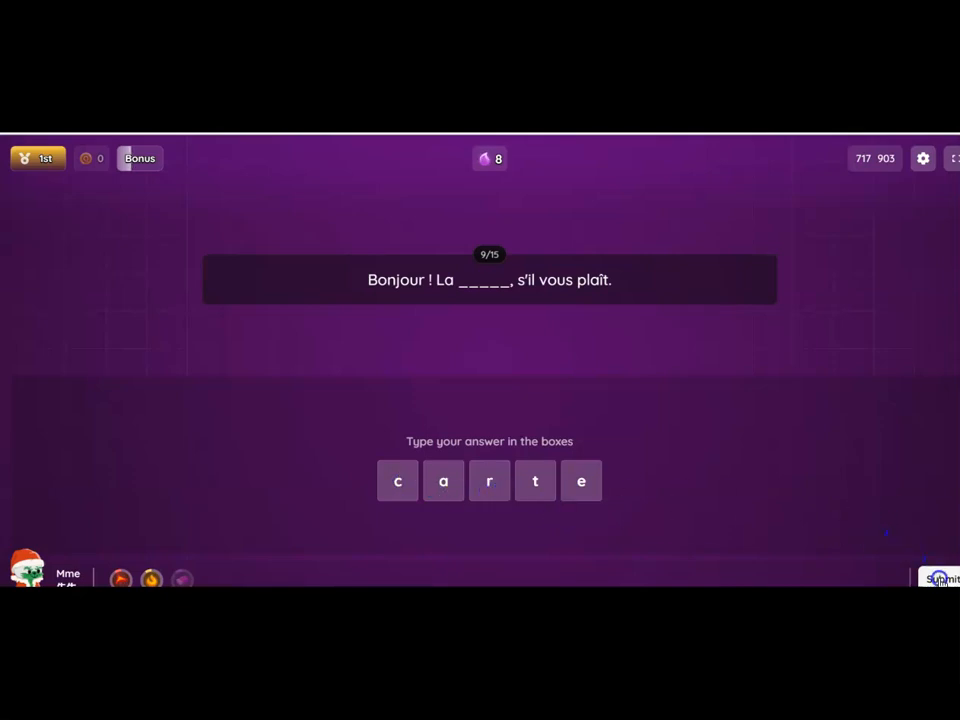
{"action": "key", "text": "Return"}
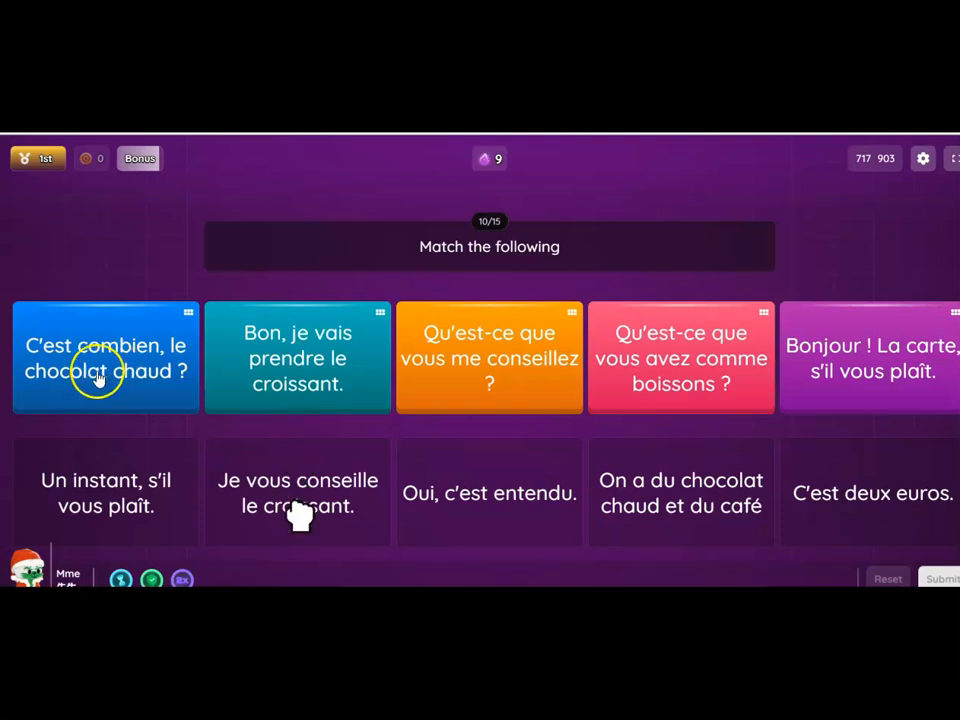
Step: Match the five lines with their replies (carte–instant, conseillez–croissant, prendre–entendu, boissons–chocolat, combien–deux euros) and submit
{"action": "left_click_drag", "start_coordinate": [154, 341], "coordinate": [868, 482]}
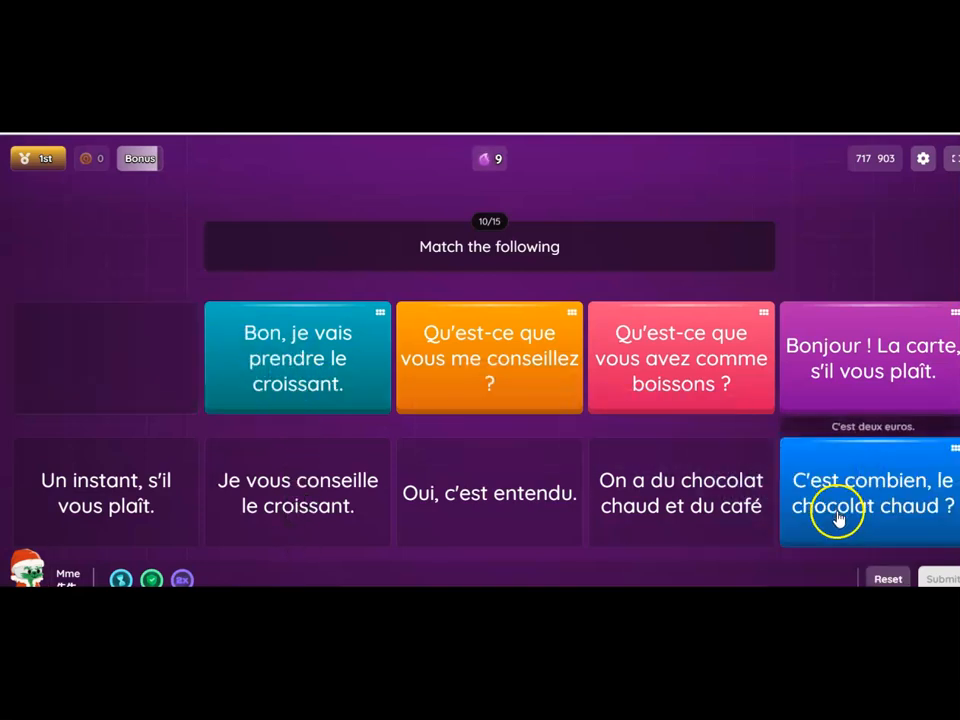
{"action": "left_click_drag", "start_coordinate": [903, 357], "coordinate": [112, 500]}
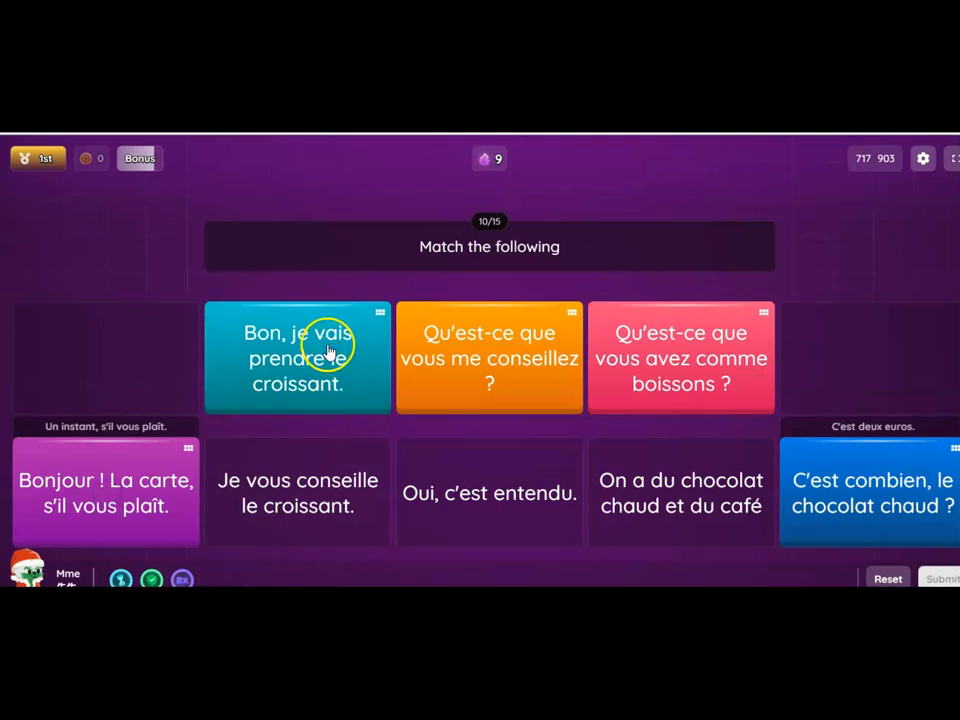
{"action": "left_click_drag", "start_coordinate": [508, 352], "coordinate": [305, 493]}
{"action": "left_click_drag", "start_coordinate": [672, 350], "coordinate": [677, 493]}
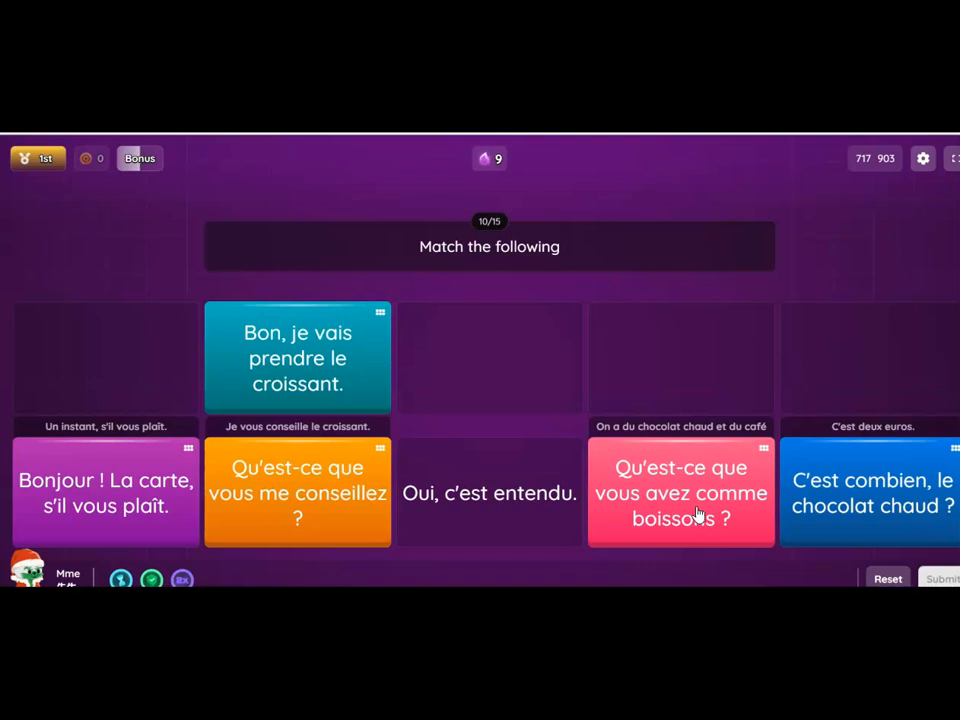
{"action": "left_click_drag", "start_coordinate": [287, 349], "coordinate": [495, 488]}
{"action": "left_click", "coordinate": [938, 578]}
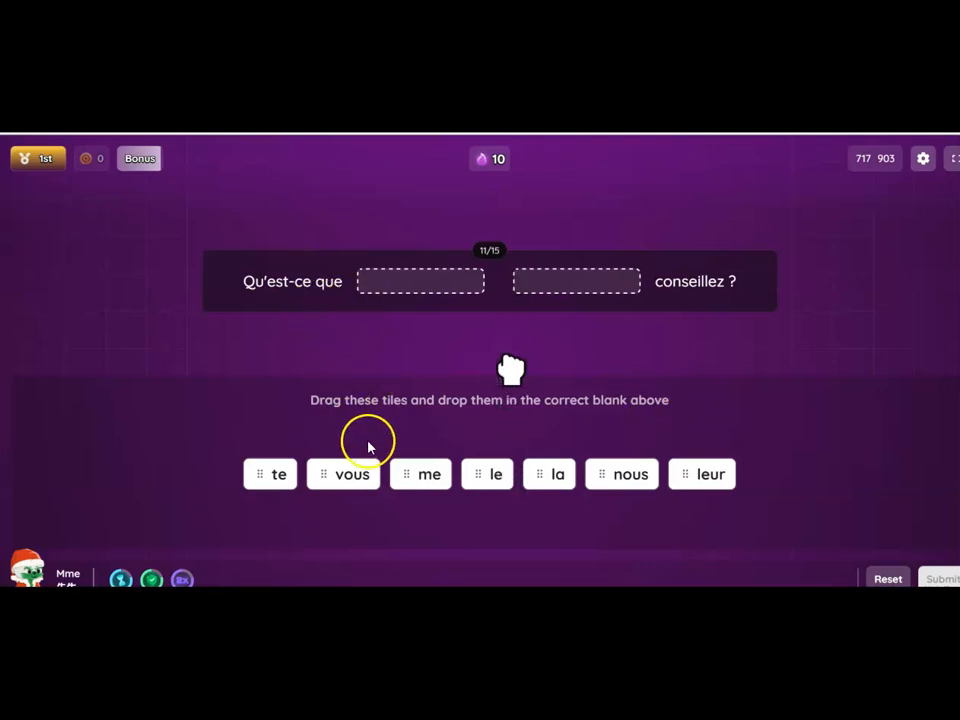
Step: Complete "Qu'est-ce que … conseillez ?" with the tiles "vous" and "me" and submit the answer
{"action": "left_click_drag", "start_coordinate": [351, 478], "coordinate": [420, 278]}
{"action": "left_click_drag", "start_coordinate": [449, 488], "coordinate": [530, 283]}
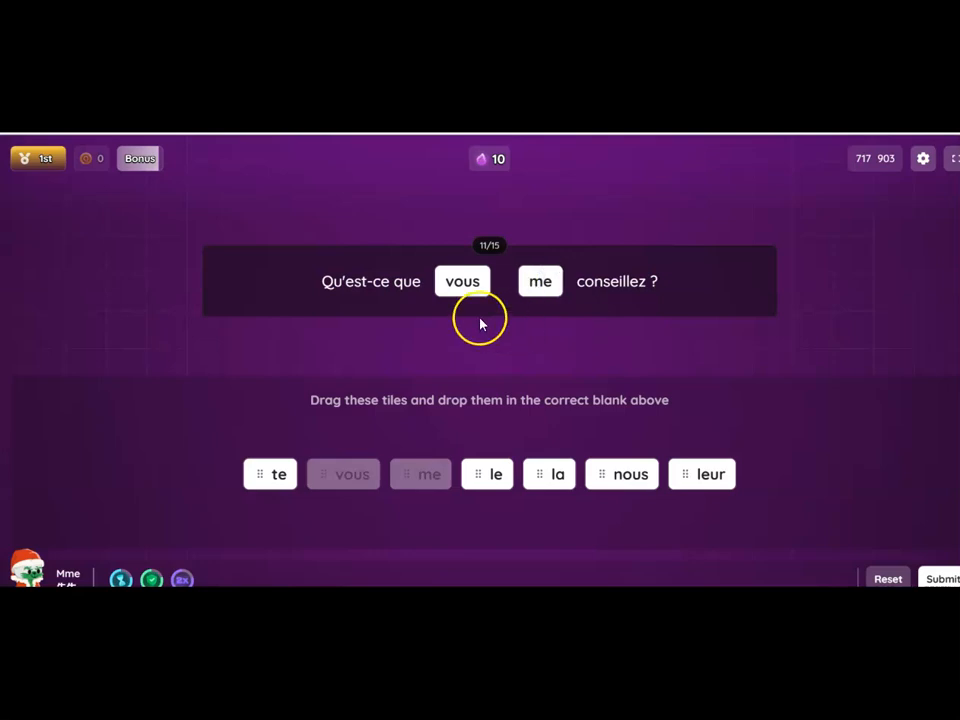
{"action": "mouse_move", "coordinate": [532, 297]}
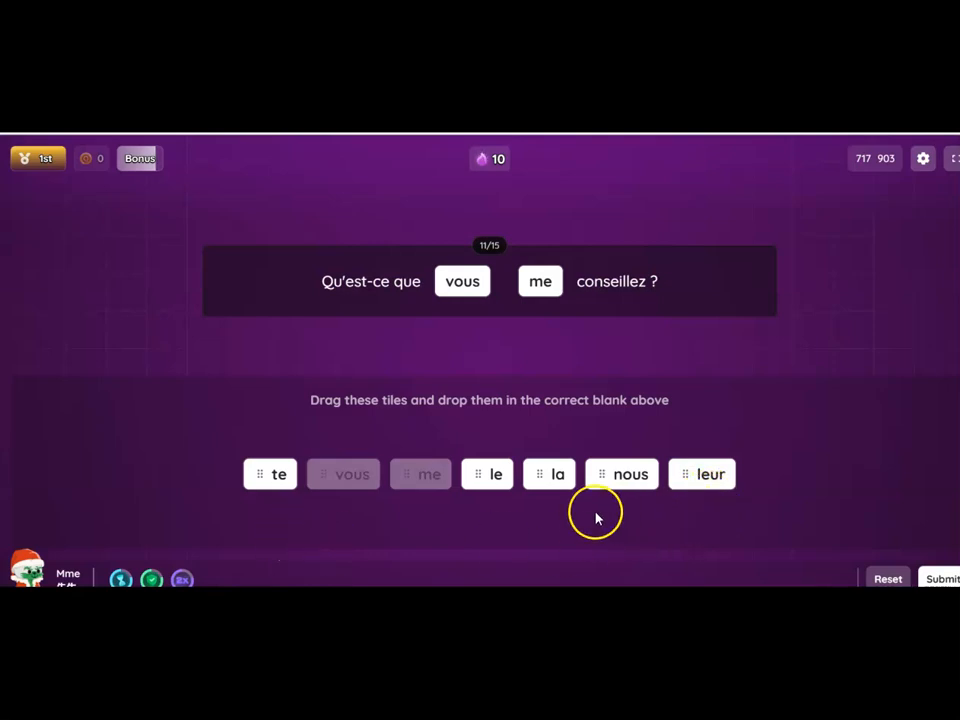
{"action": "left_click", "coordinate": [942, 576]}
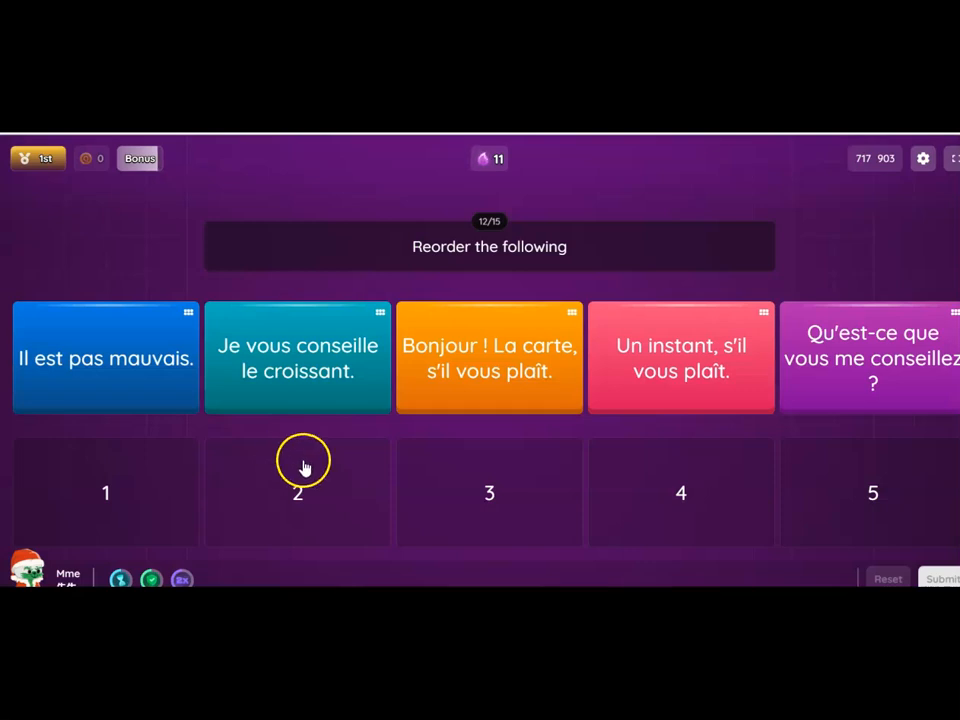
Step: Order the dialogue as "Bonjour !…", "Un instant…", "Qu'est-ce que vous me conseillez ?", "Je vous conseille…", "Il est pas mauvais." and submit it
{"action": "left_click_drag", "start_coordinate": [480, 377], "coordinate": [125, 496]}
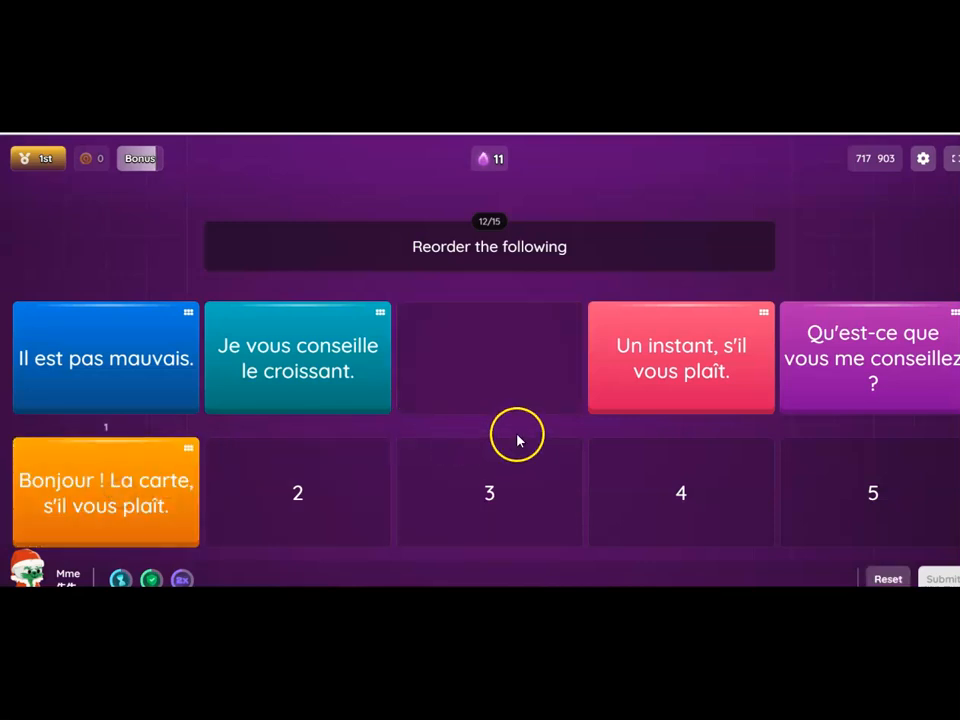
{"action": "left_click_drag", "start_coordinate": [652, 377], "coordinate": [290, 505]}
{"action": "left_click_drag", "start_coordinate": [906, 349], "coordinate": [546, 497]}
{"action": "left_click_drag", "start_coordinate": [264, 377], "coordinate": [651, 514]}
{"action": "left_click_drag", "start_coordinate": [184, 369], "coordinate": [885, 506]}
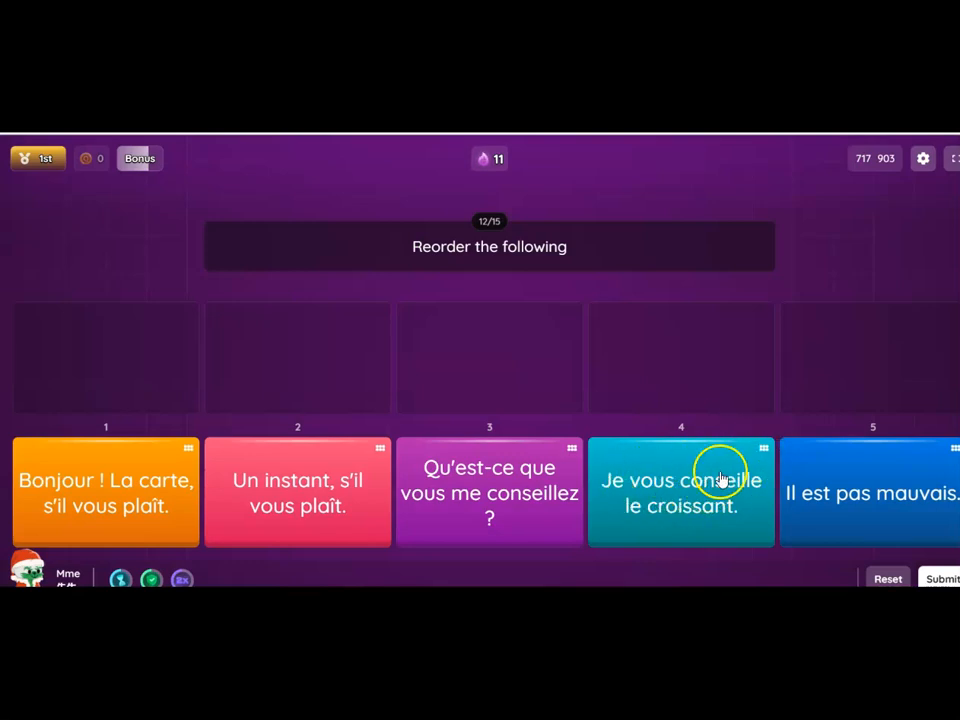
{"action": "left_click", "coordinate": [945, 578]}
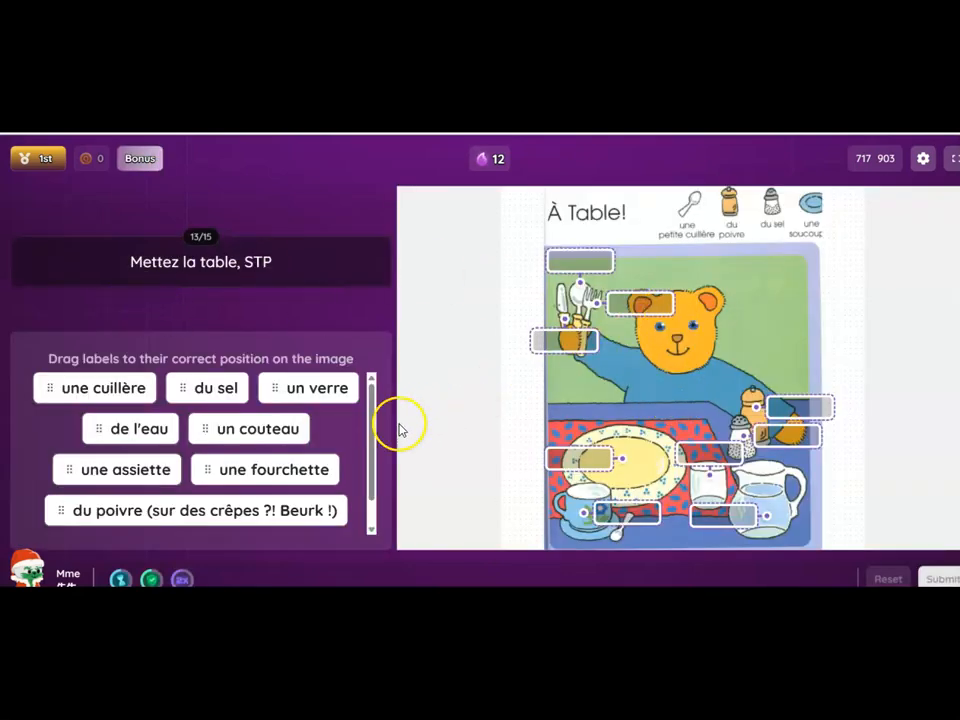
Step: Label the glass "un verre", the knife "un couteau", the salt shaker "du sel", the spoon "une cuillère" and the water jug "de l'eau"
{"action": "left_click_drag", "start_coordinate": [315, 390], "coordinate": [730, 456]}
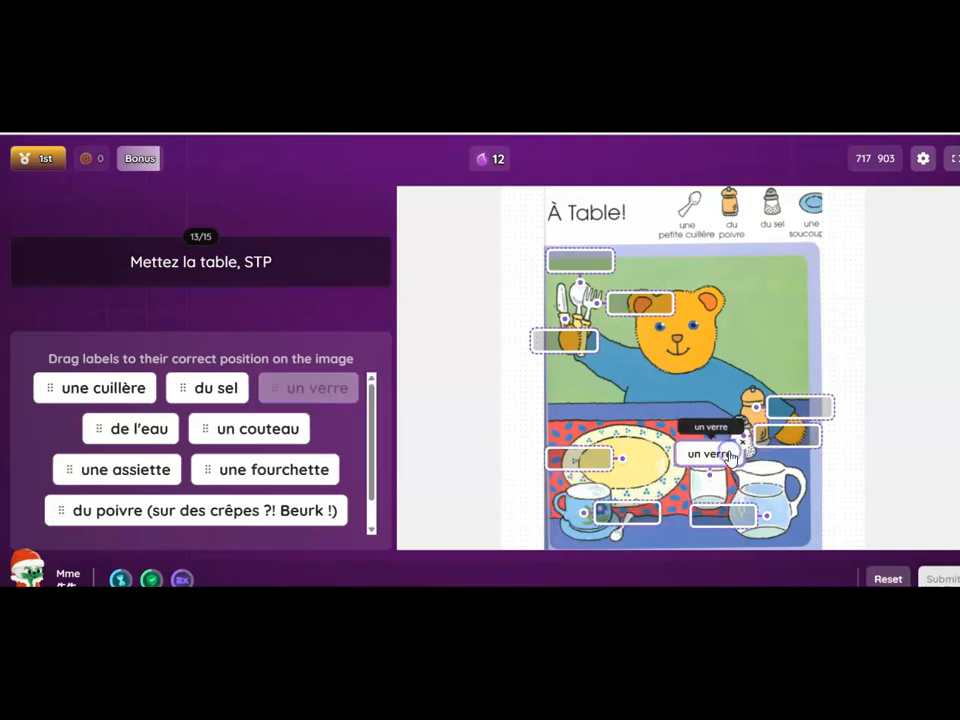
{"action": "left_click_drag", "start_coordinate": [255, 429], "coordinate": [583, 350]}
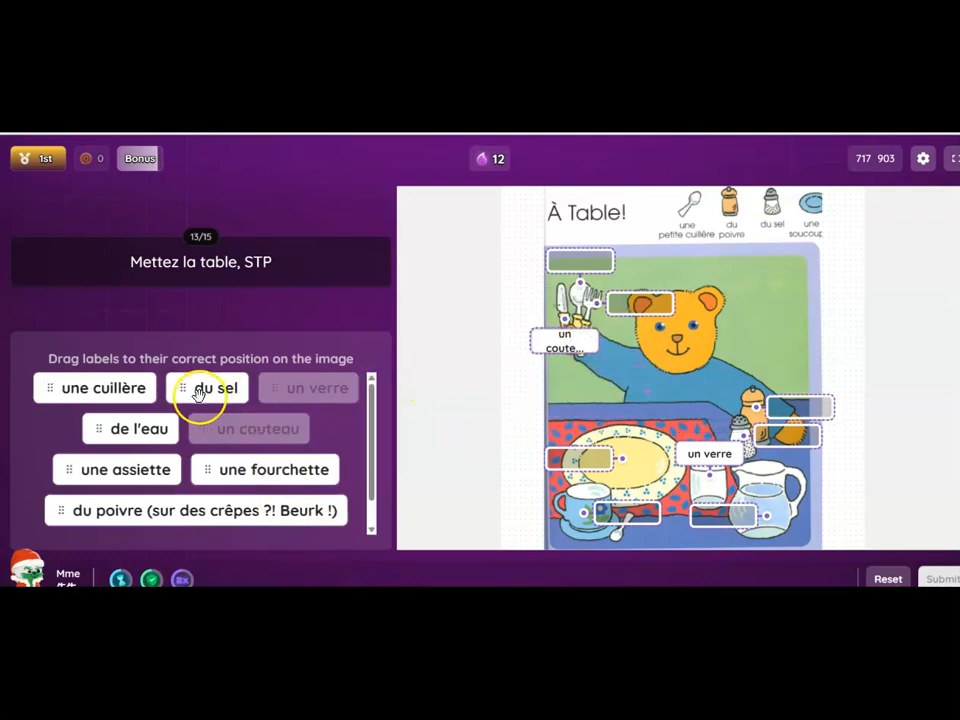
{"action": "left_click_drag", "start_coordinate": [206, 393], "coordinate": [805, 446]}
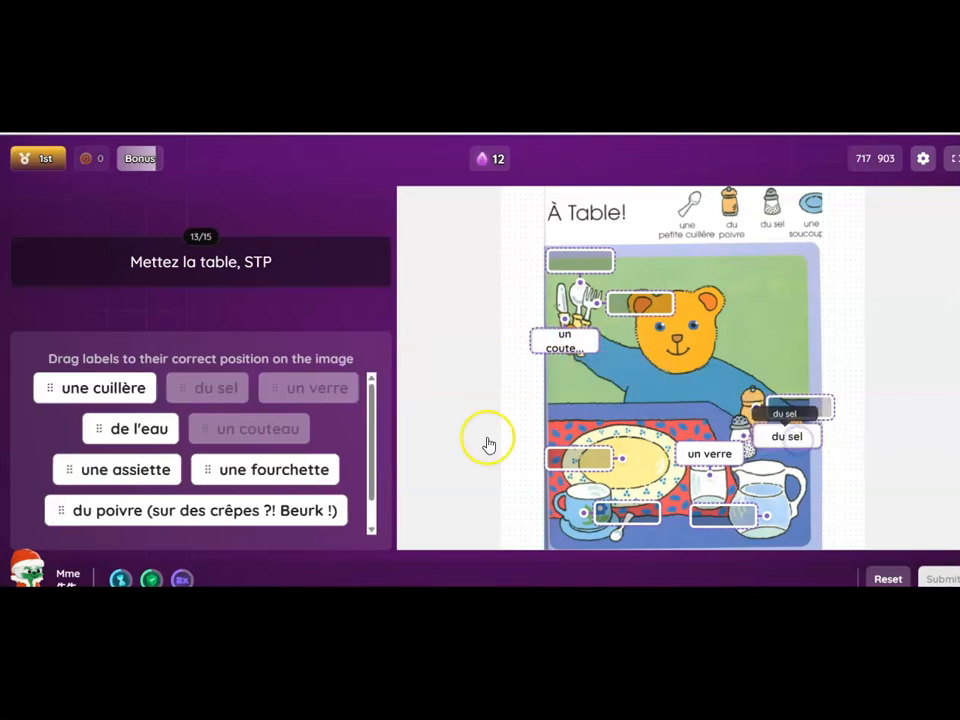
{"action": "left_click_drag", "start_coordinate": [90, 397], "coordinate": [588, 252]}
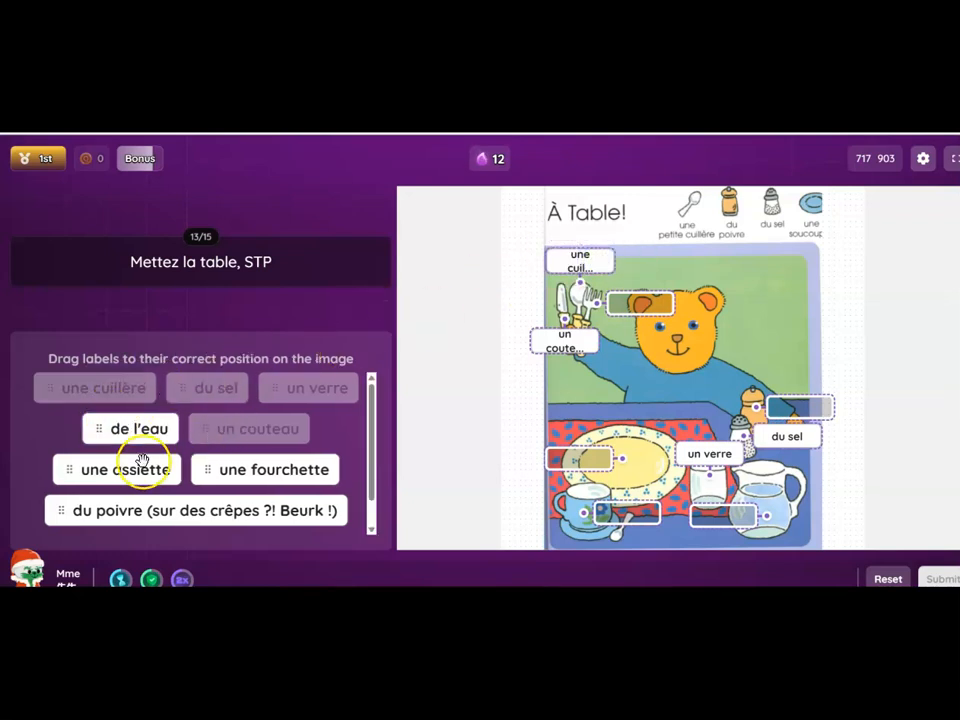
{"action": "left_click_drag", "start_coordinate": [121, 430], "coordinate": [174, 430]}
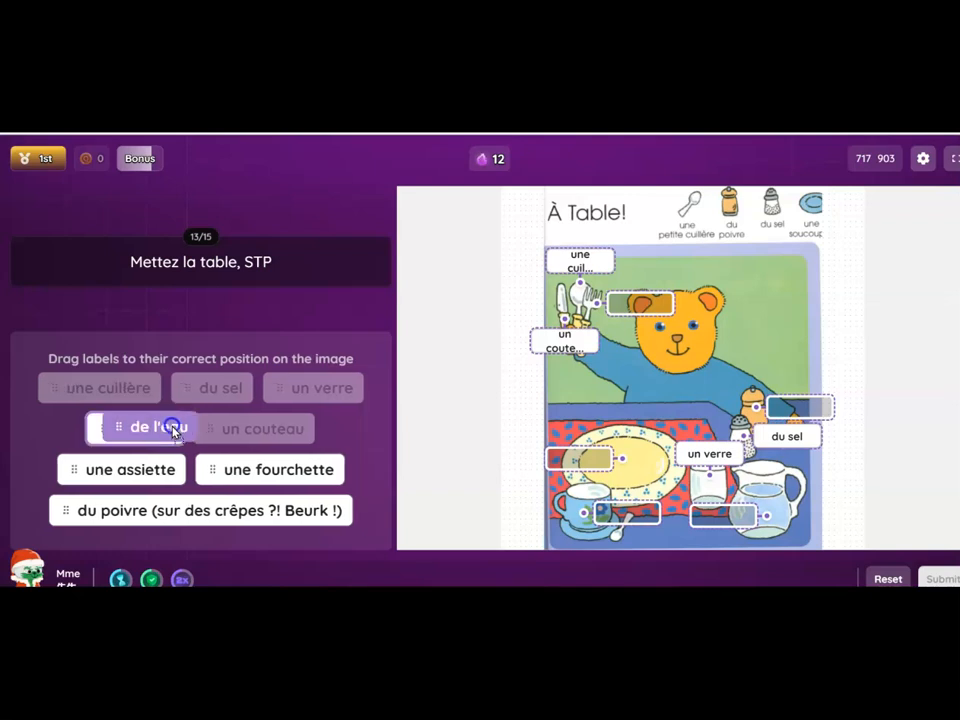
{"action": "left_click_drag", "start_coordinate": [363, 402], "coordinate": [724, 518]}
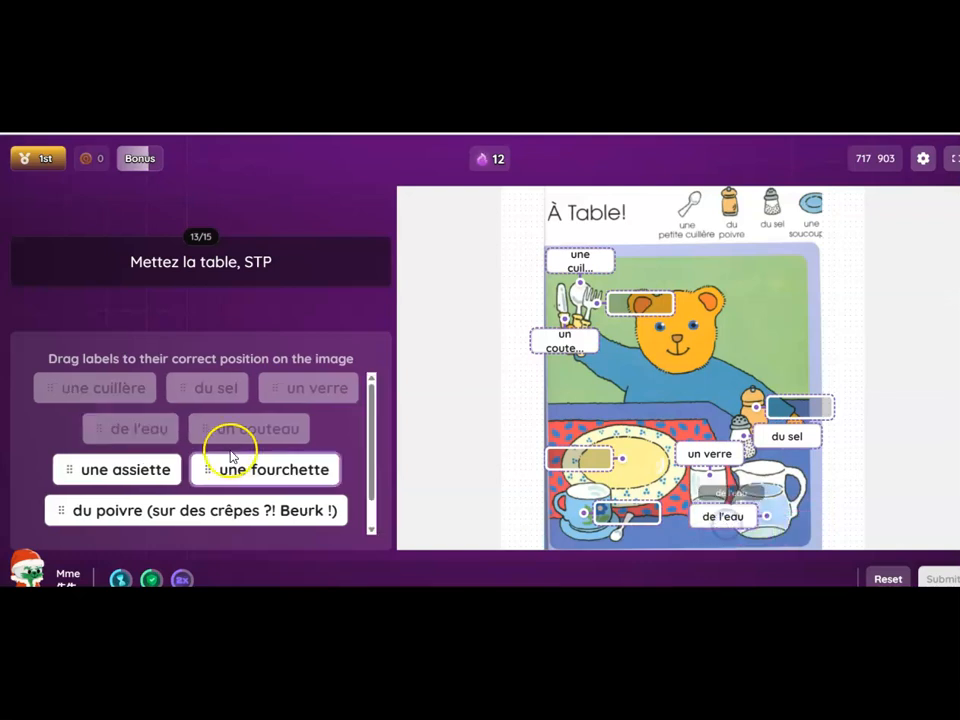
Step: Label the fork "une fourchette", the plate "une assiette", the pepper mill "du poivre" and the cup "une tasse", and submit the picture
{"action": "left_click_drag", "start_coordinate": [248, 472], "coordinate": [664, 298]}
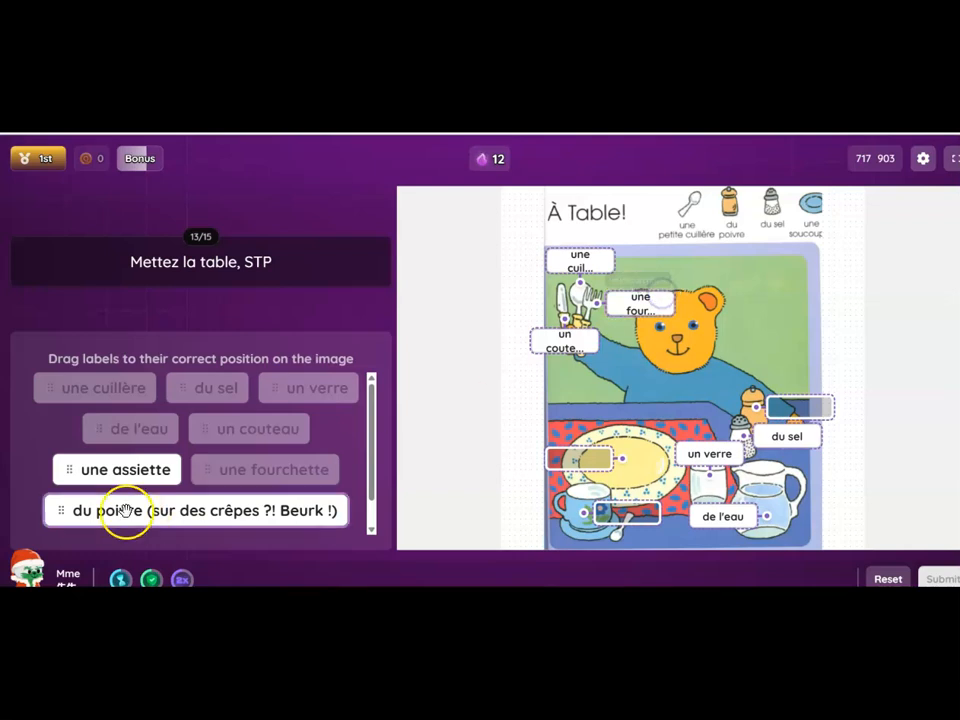
{"action": "left_click_drag", "start_coordinate": [113, 472], "coordinate": [596, 456]}
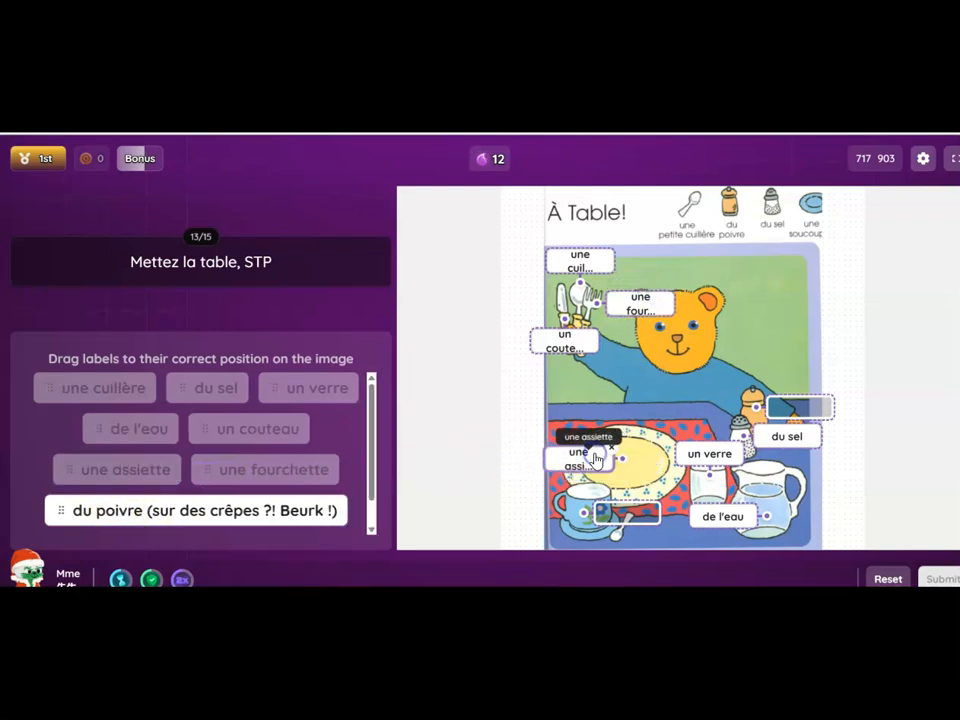
{"action": "left_click_drag", "start_coordinate": [172, 516], "coordinate": [771, 404]}
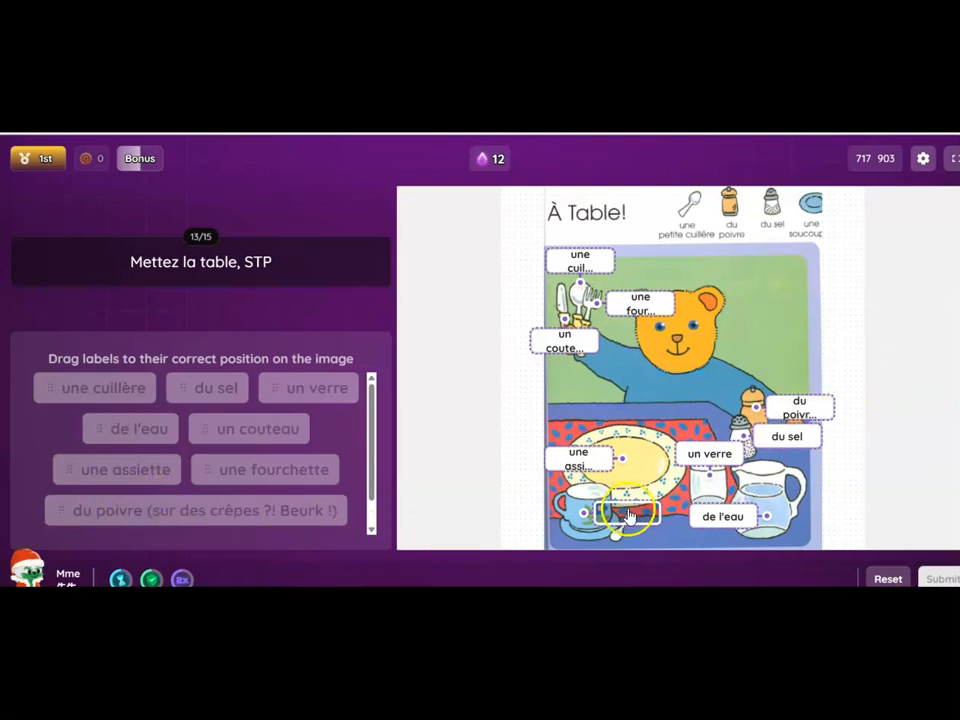
{"action": "left_click_drag", "start_coordinate": [373, 456], "coordinate": [392, 506]}
{"action": "left_click_drag", "start_coordinate": [221, 521], "coordinate": [630, 518]}
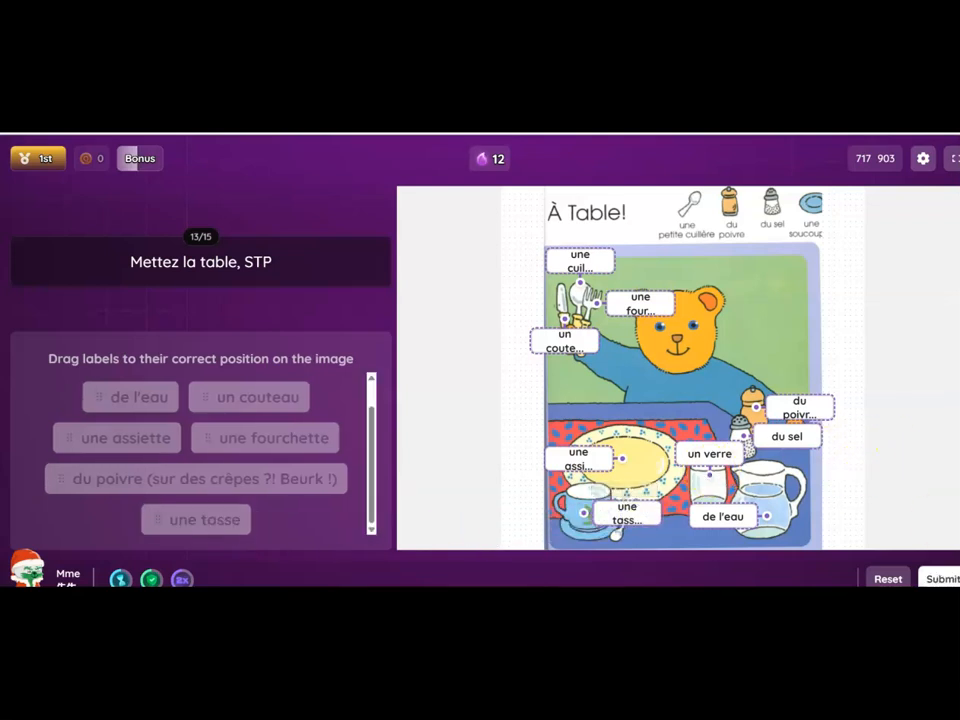
{"action": "left_click", "coordinate": [941, 578]}
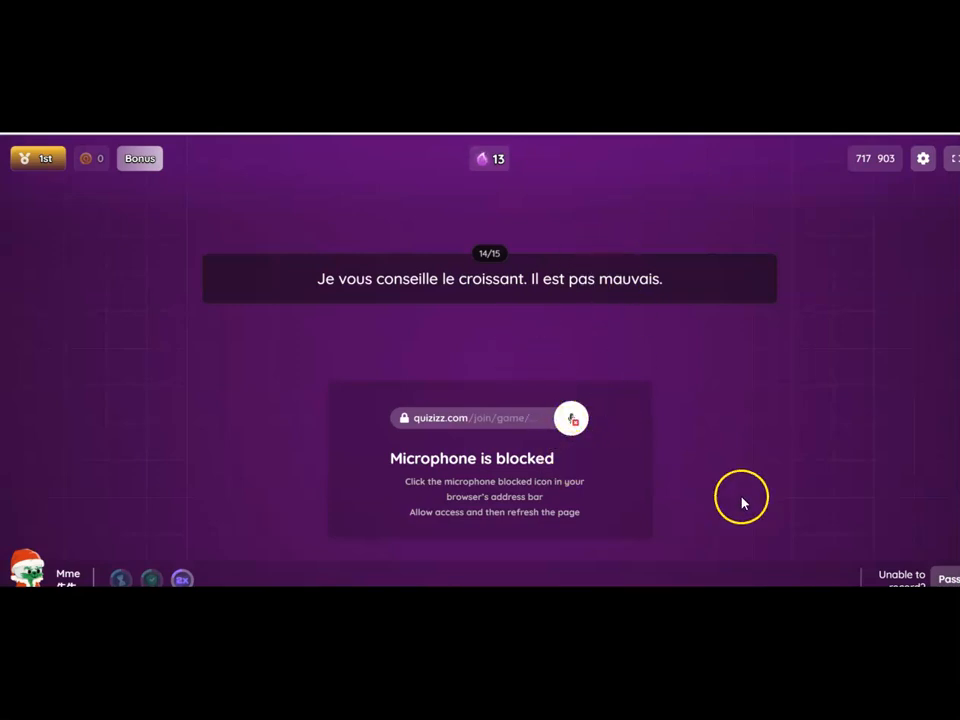
Step: Pass on the audio recording question and answer the closing poll with "Putting the dialog in order"
{"action": "left_click", "coordinate": [940, 578]}
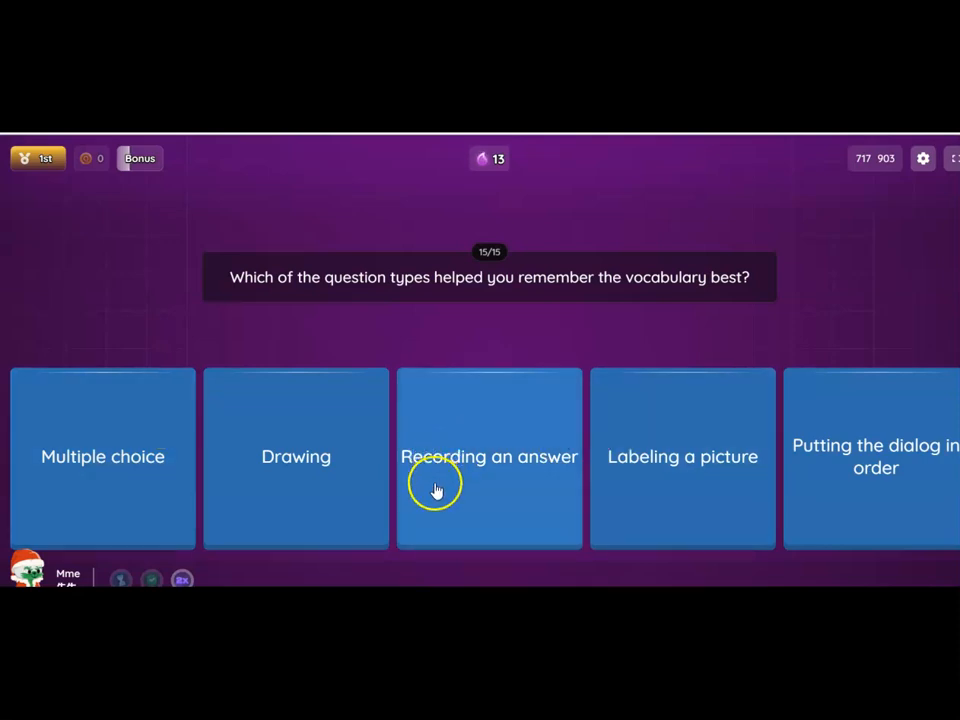
{"action": "left_click", "coordinate": [883, 466]}
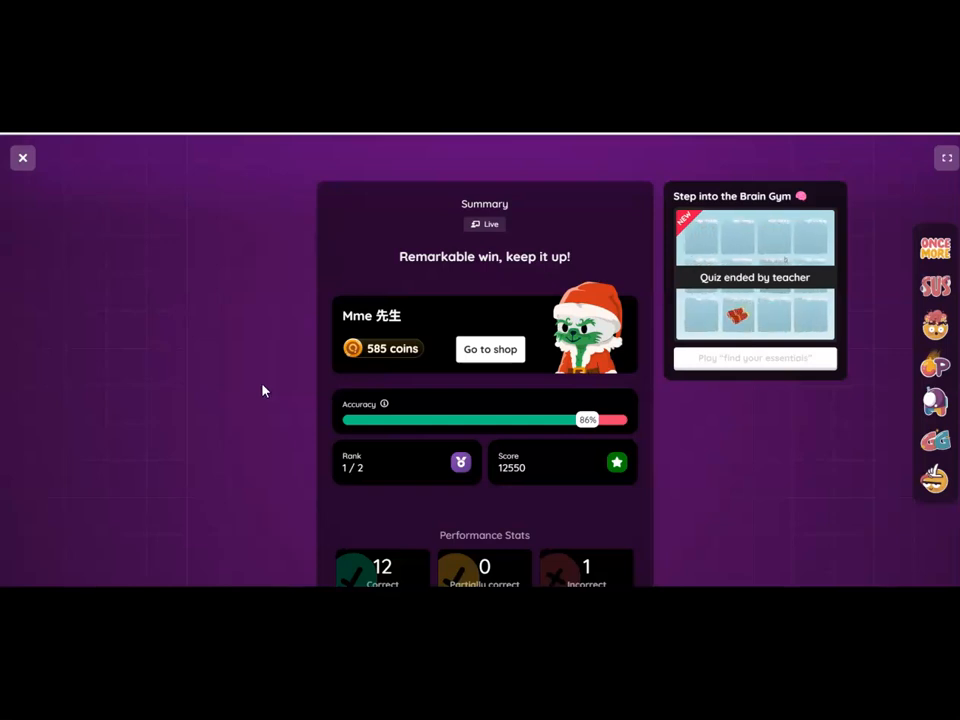
{"action": "left_click", "coordinate": [240, 415]}
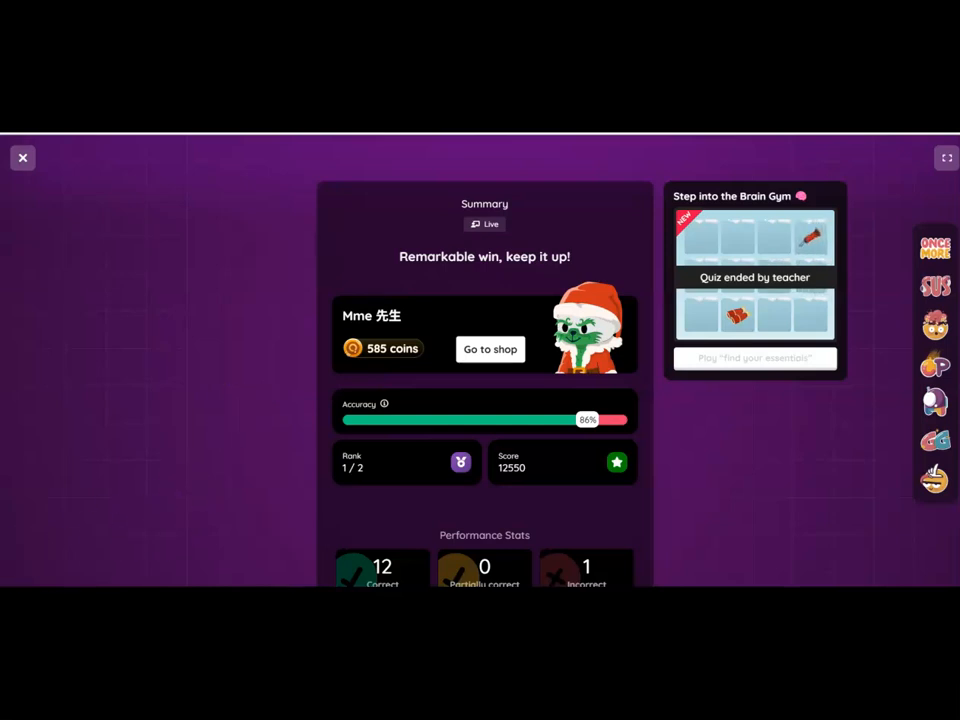